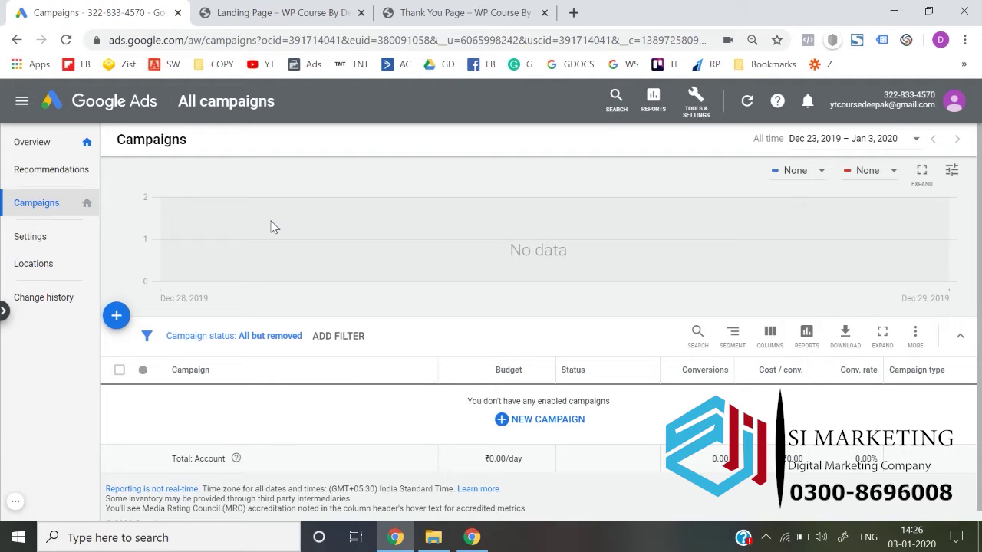
# Step: Start a new campaign and choose to create it without a goal's guidance
pyautogui.click(42, 147)
pyautogui.click(42, 203)
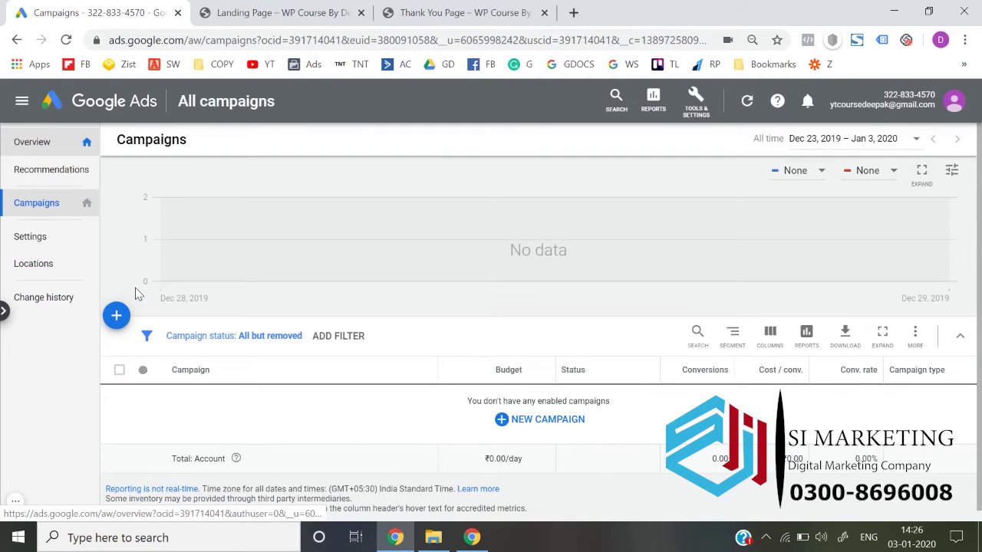
pyautogui.scroll(-1, 135, 293)
pyautogui.click(122, 303)
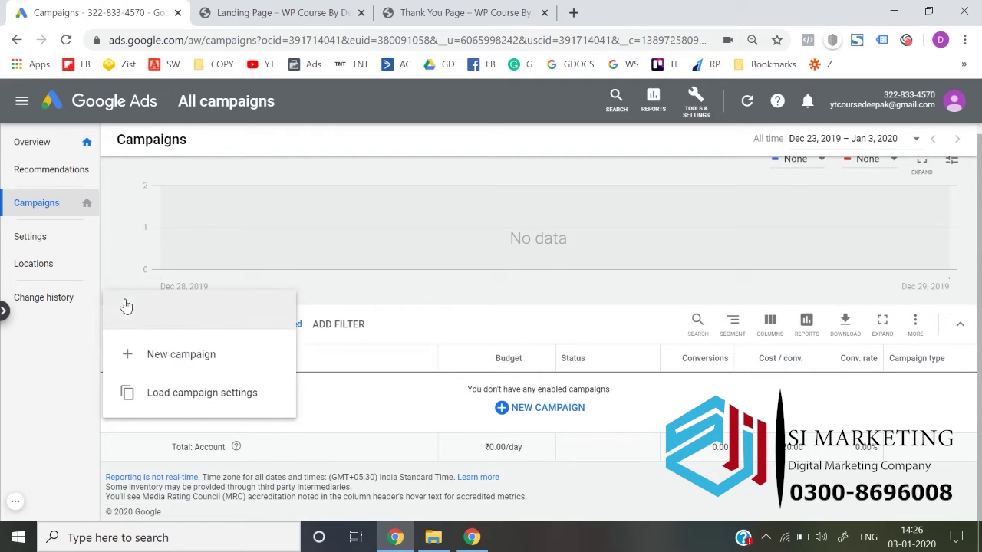
pyautogui.click(192, 363)
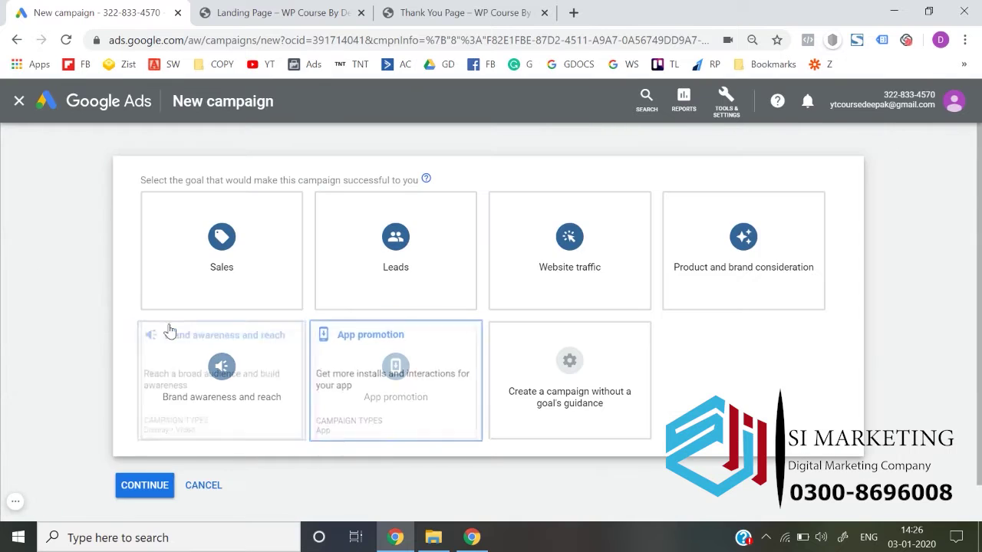
pyautogui.click(598, 377)
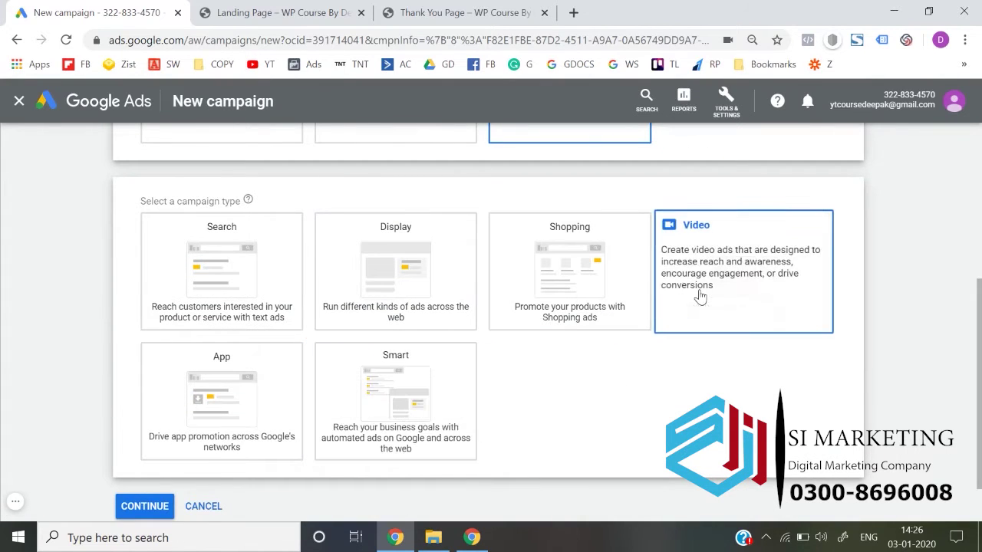
# Step: Select Search as the campaign type and continue to the campaign settings
pyautogui.click(217, 297)
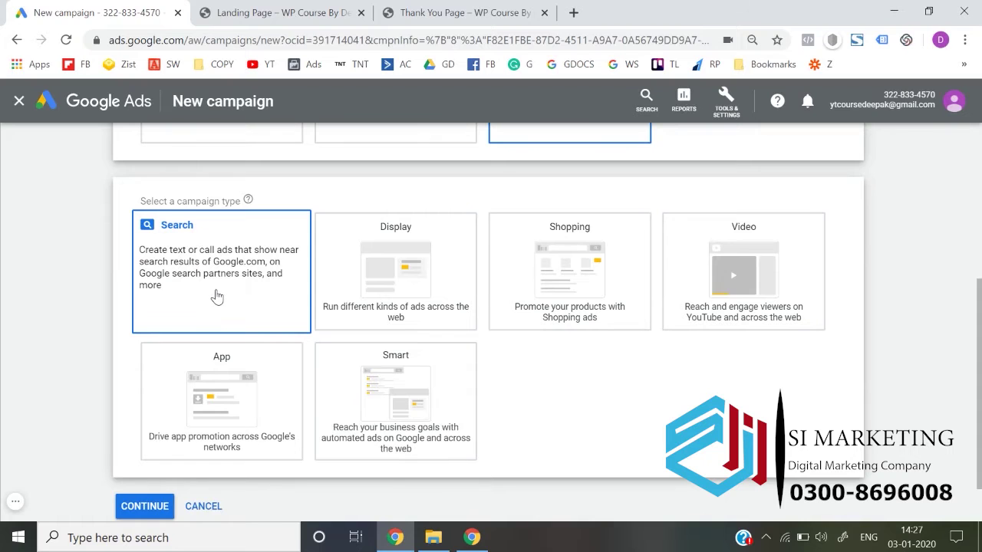
pyautogui.click(148, 505)
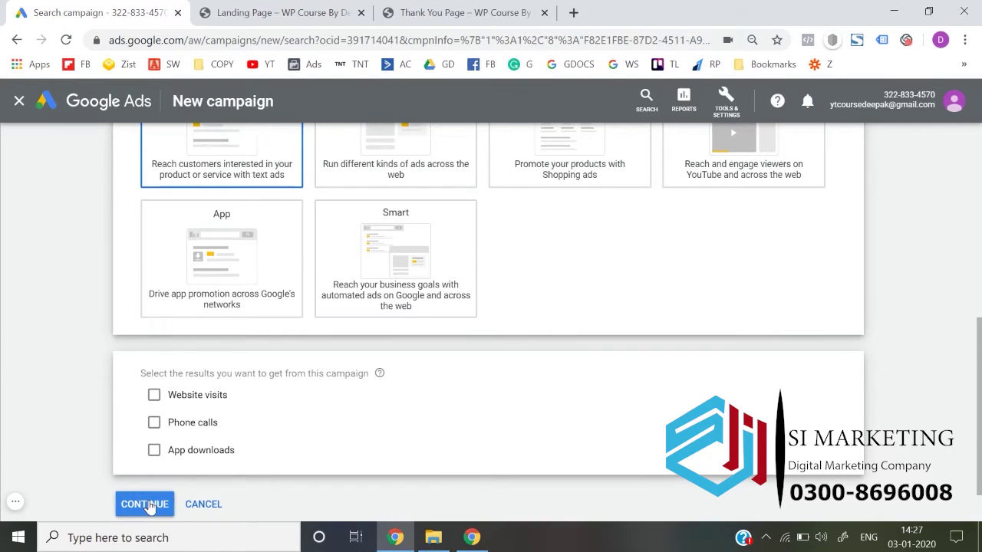
pyautogui.rightClick(149, 504)
pyautogui.click(54, 276)
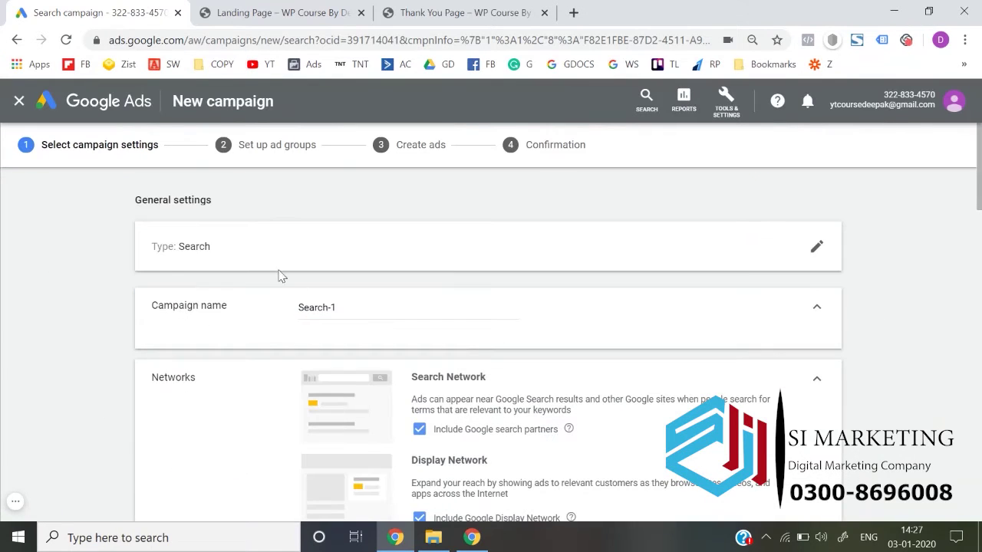
# Step: Exclude Google search partners and the Google Display Network from the campaign's networks
pyautogui.click(374, 308)
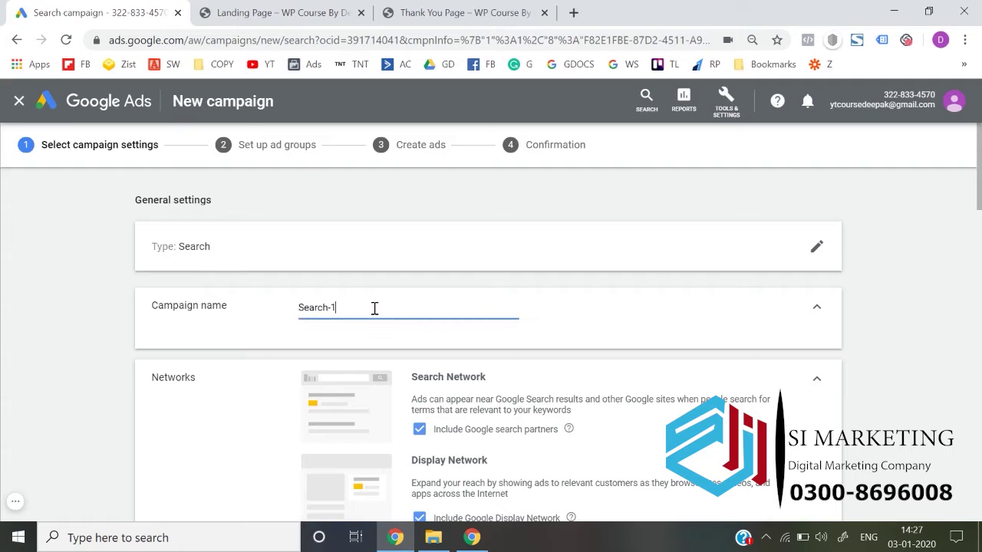
pyautogui.hotkey('ctrl', 'a')
pyautogui.scroll(-1, 373, 310)
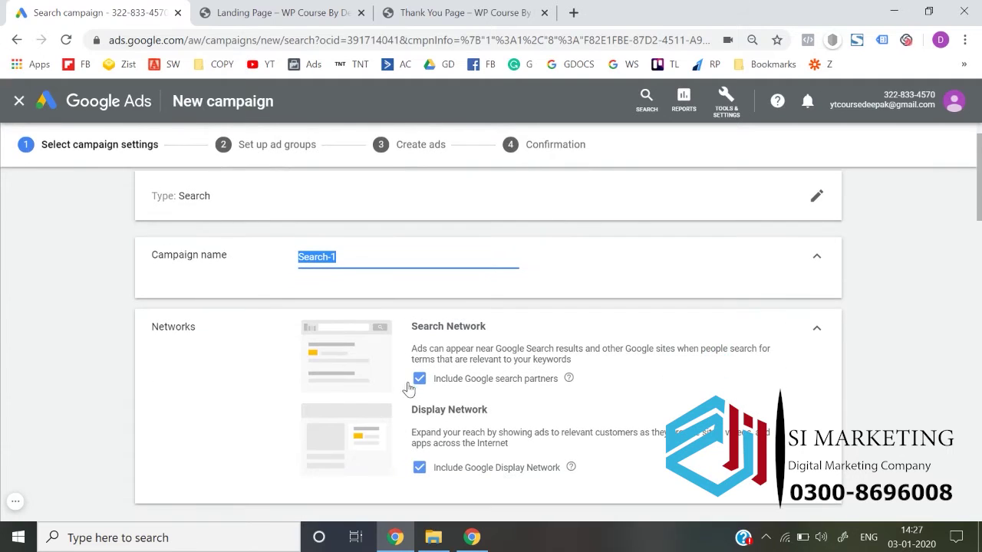
pyautogui.click(430, 387)
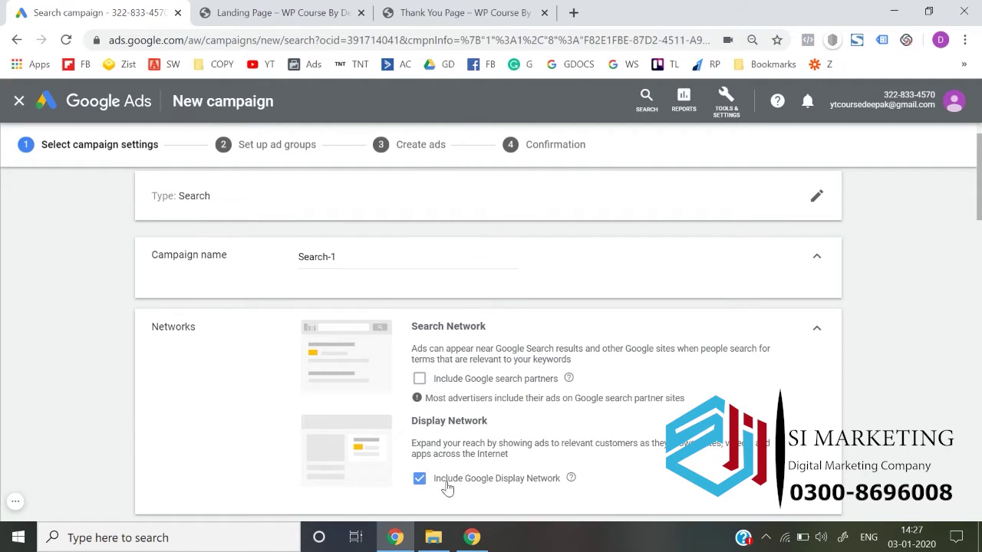
pyautogui.click(446, 480)
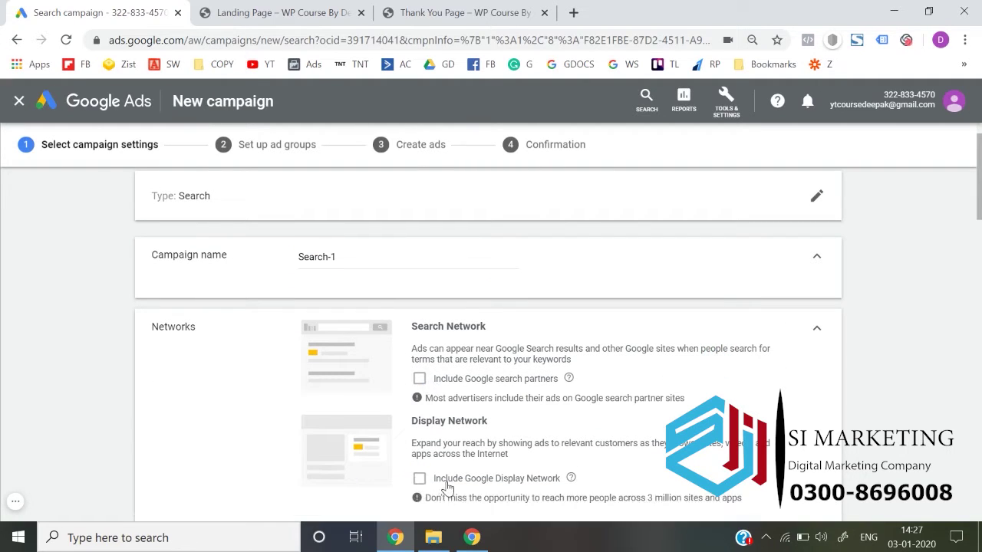
# Step: Name the campaign "Class 10th Math Tution"
pyautogui.click(361, 257)
pyautogui.hotkey('ctrl', 'a')
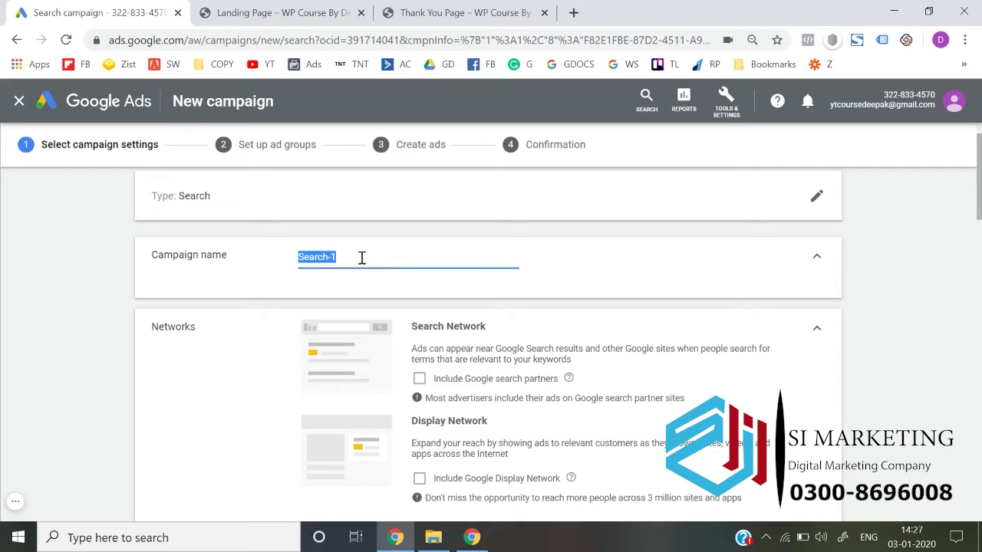
pyautogui.write('Class 10t')
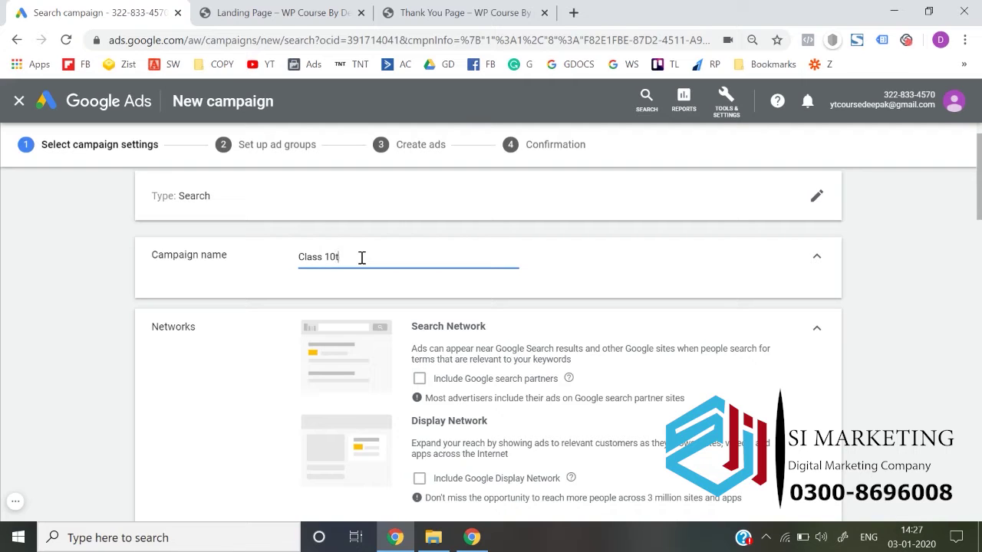
pyautogui.write('h Math Tution')
pyautogui.press('BackSpace')
pyautogui.press('BackSpace')
pyautogui.press('BackSpace')
pyautogui.write('ion')
pyautogui.click(263, 289)
# Step: Expand the additional general settings and view the Dynamic Search Ads options
pyautogui.scroll(-3, 263, 289)
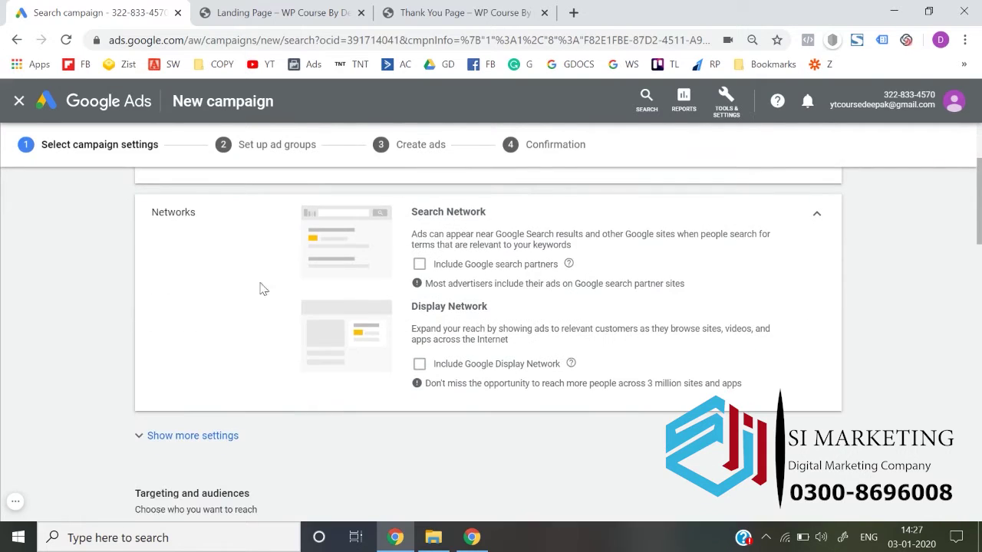
pyautogui.scroll(-2, 263, 289)
pyautogui.click(200, 357)
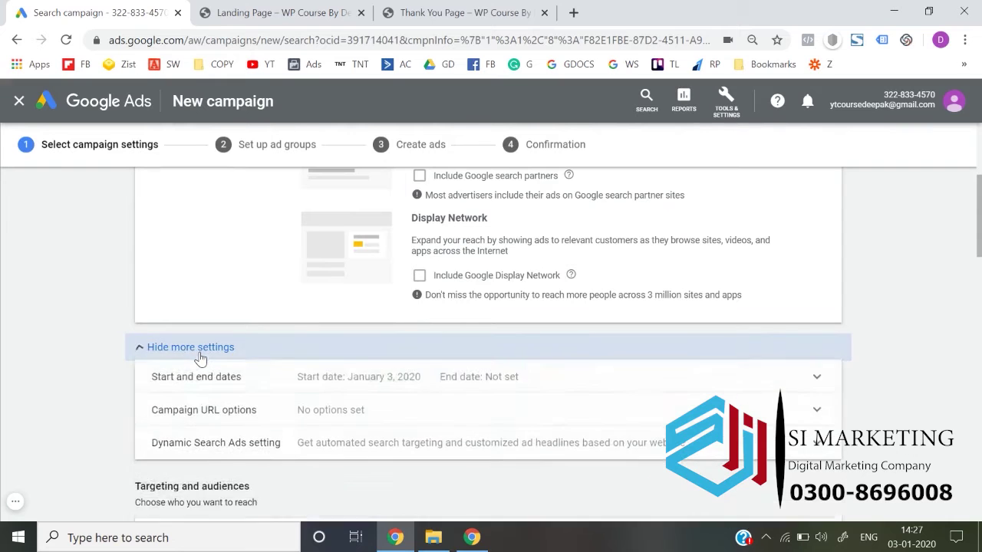
pyautogui.scroll(-1, 231, 341)
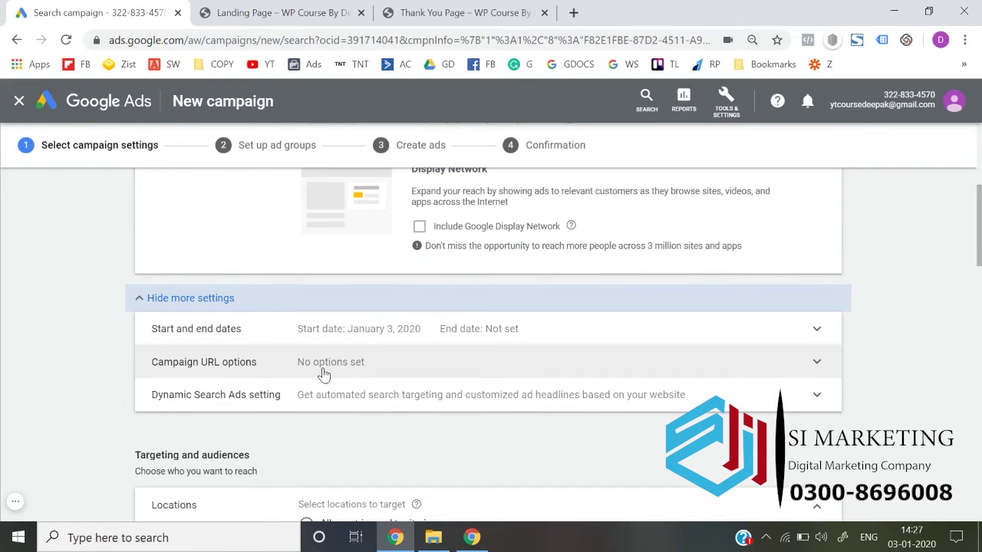
pyautogui.click(335, 395)
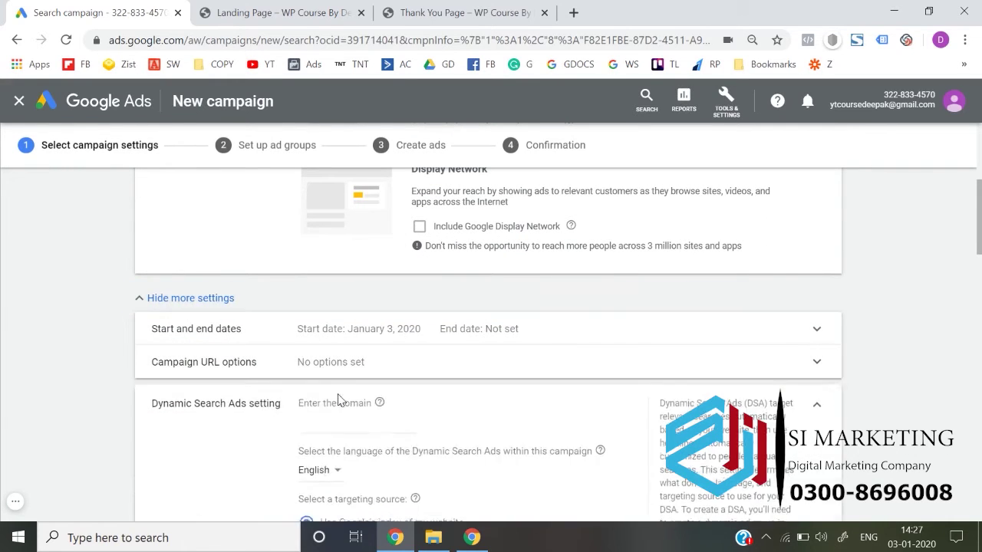
pyautogui.scroll(-4, 220, 410)
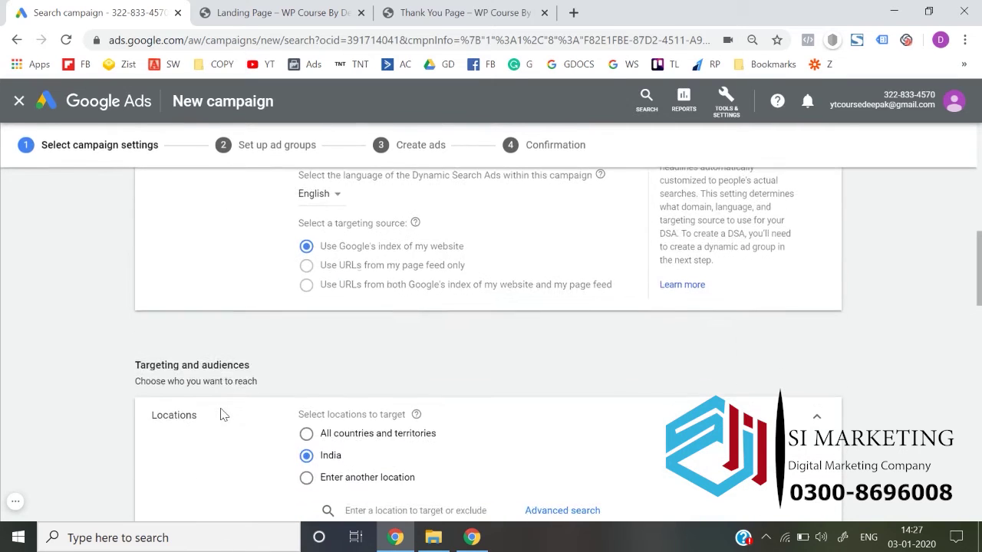
# Step: Target the Delhi, India union territory and restrict targeting to people in or regularly in the targeted locations
pyautogui.scroll(-2, 330, 448)
pyautogui.click(388, 381)
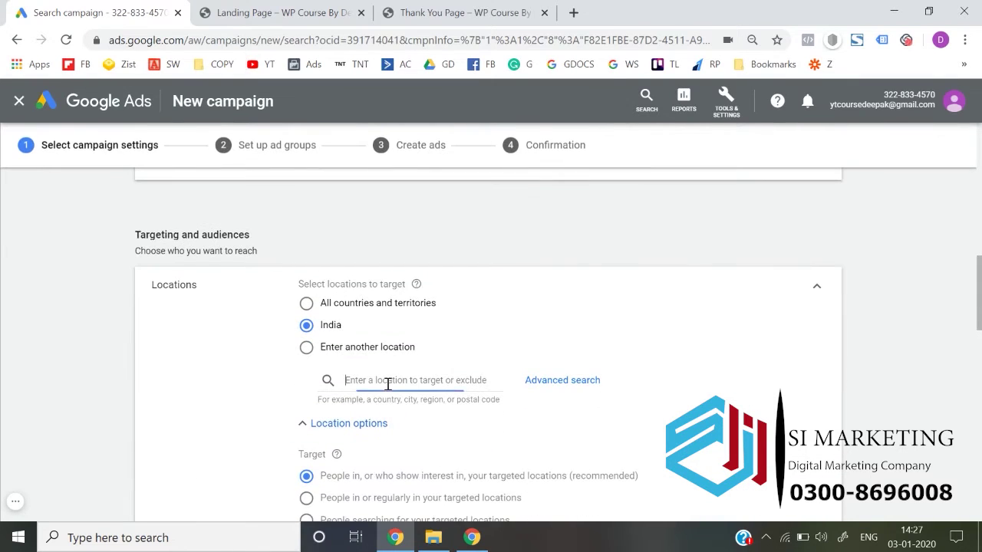
pyautogui.write('delhi')
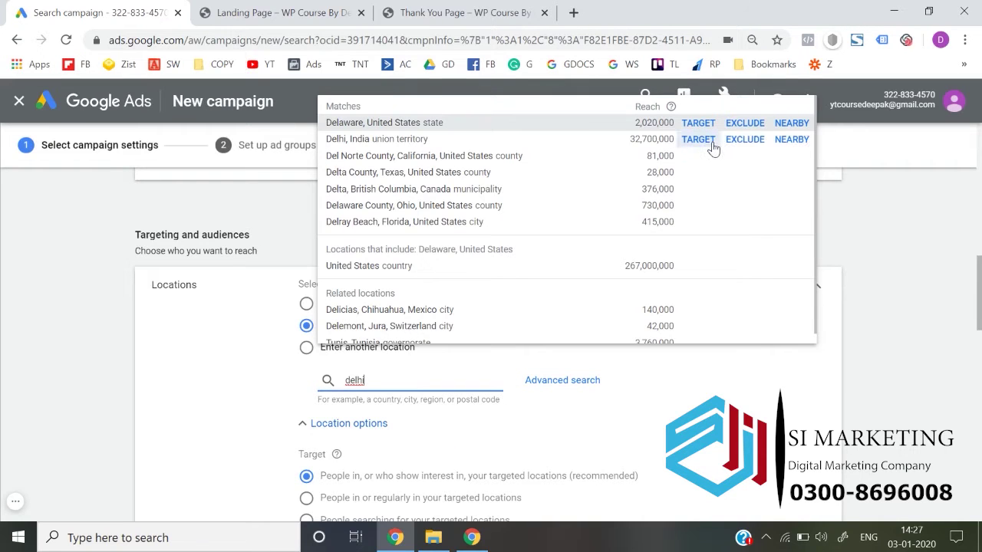
pyautogui.click(711, 143)
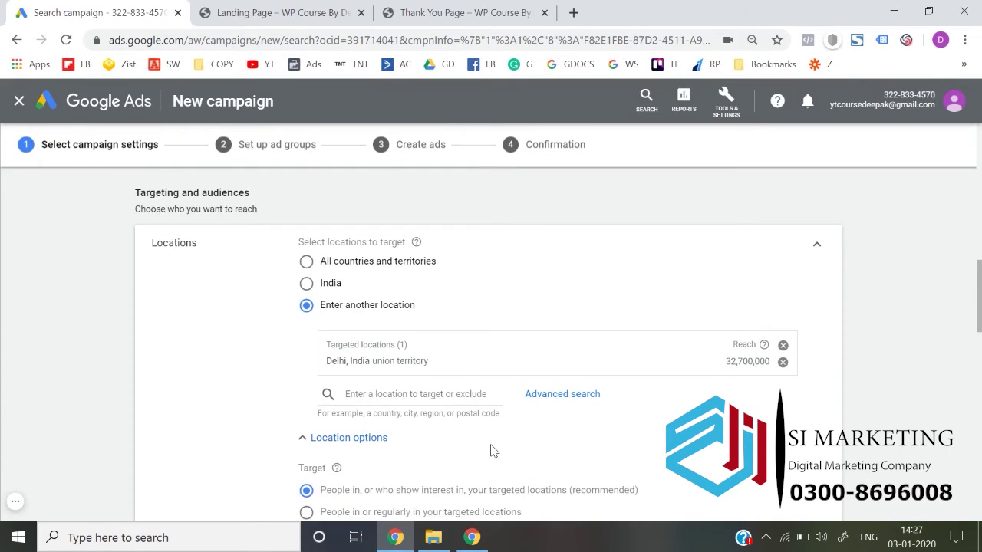
pyautogui.scroll(-2, 491, 451)
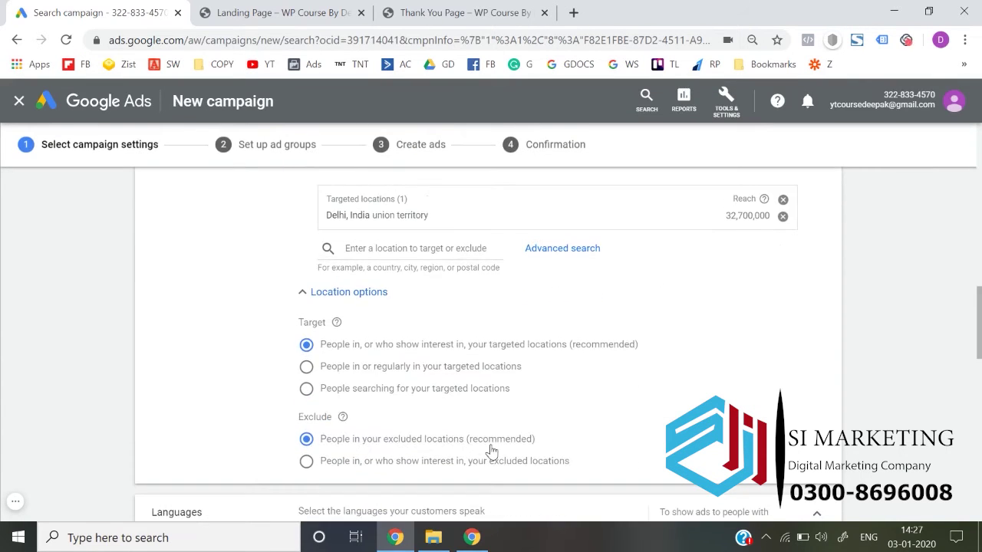
pyautogui.click(332, 370)
# Step: Remove English from the languages to target all languages, and expand the Audiences section to view its targeting options
pyautogui.scroll(-4, 101, 368)
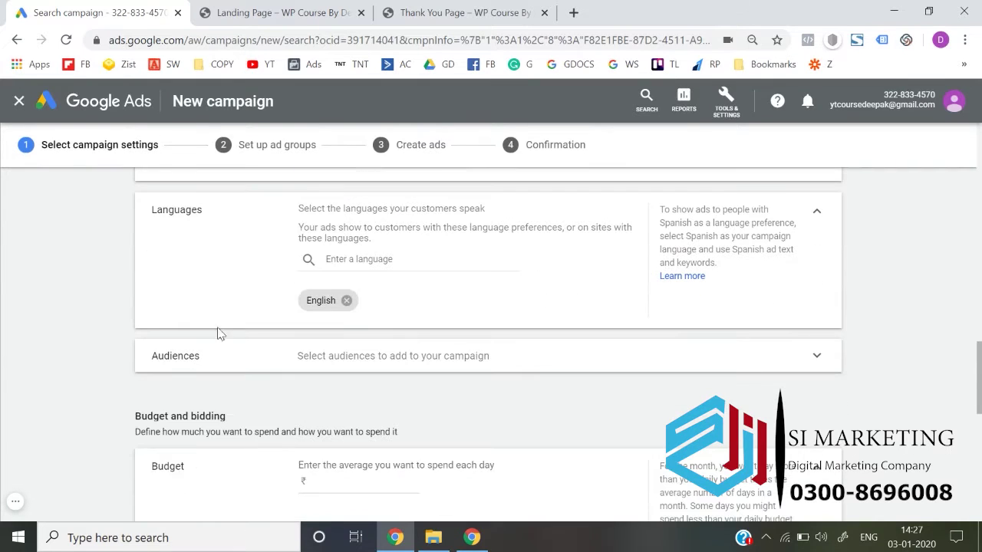
pyautogui.click(347, 301)
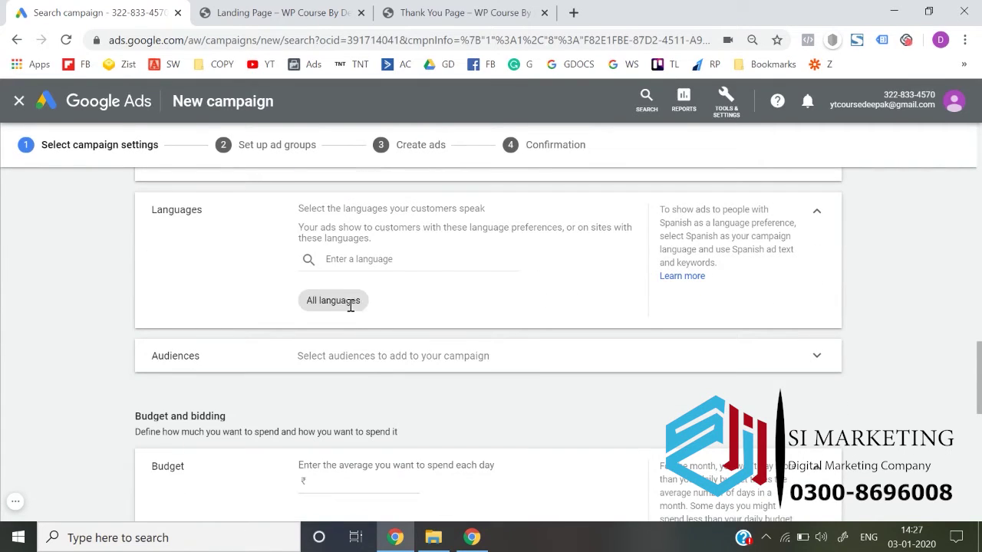
pyautogui.click(365, 356)
pyautogui.scroll(-5, 42, 344)
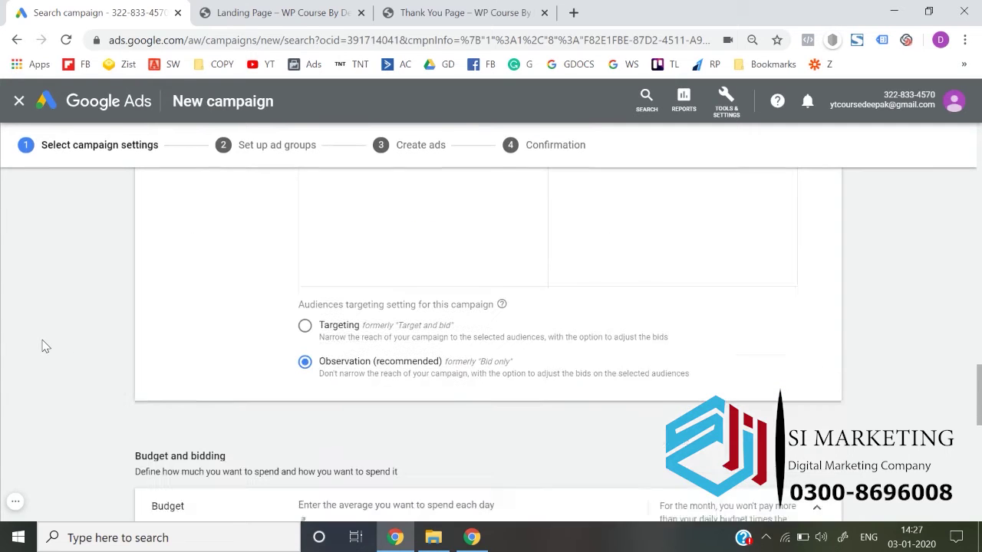
pyautogui.scroll(8, 271, 421)
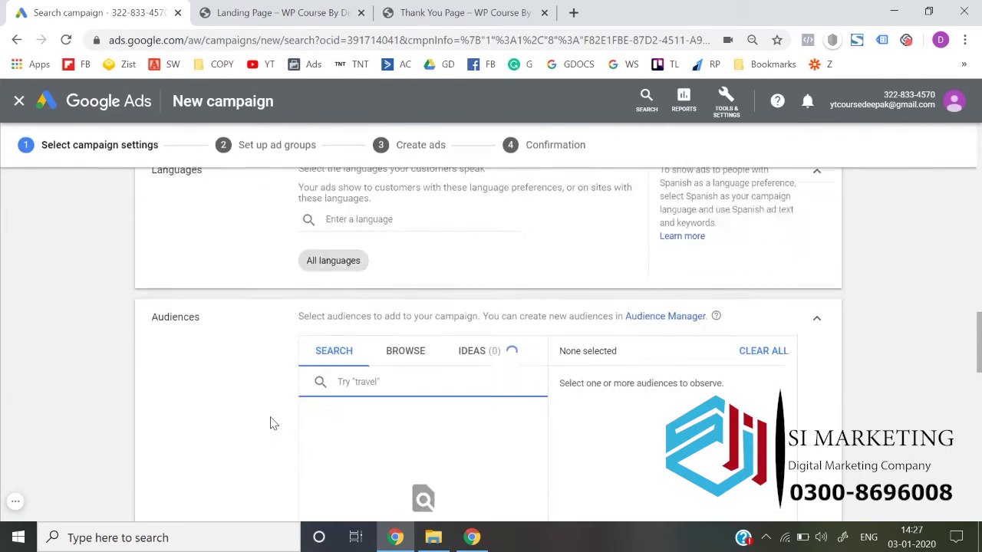
# Step: Set the campaign's average daily budget to ₹1000
pyautogui.scroll(-8, 272, 421)
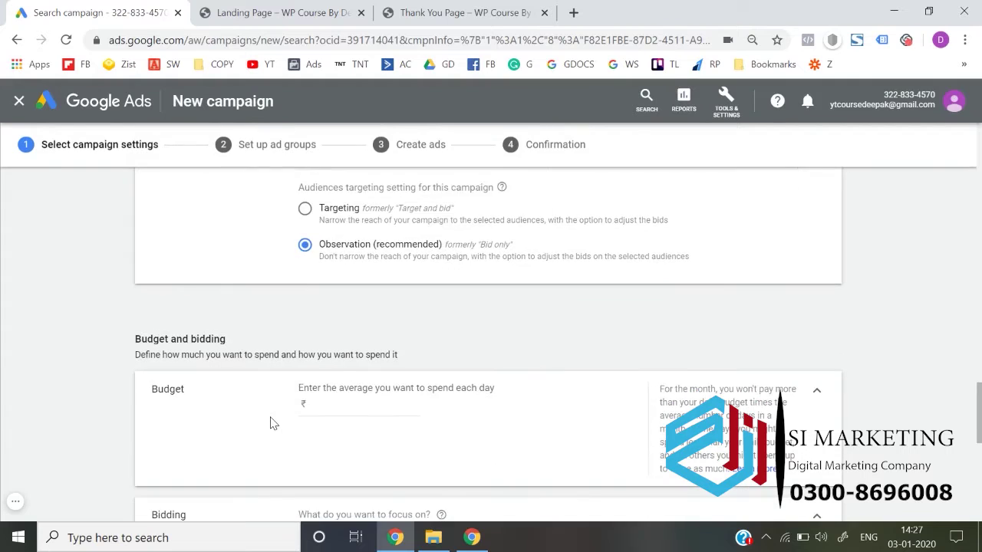
pyautogui.click(372, 318)
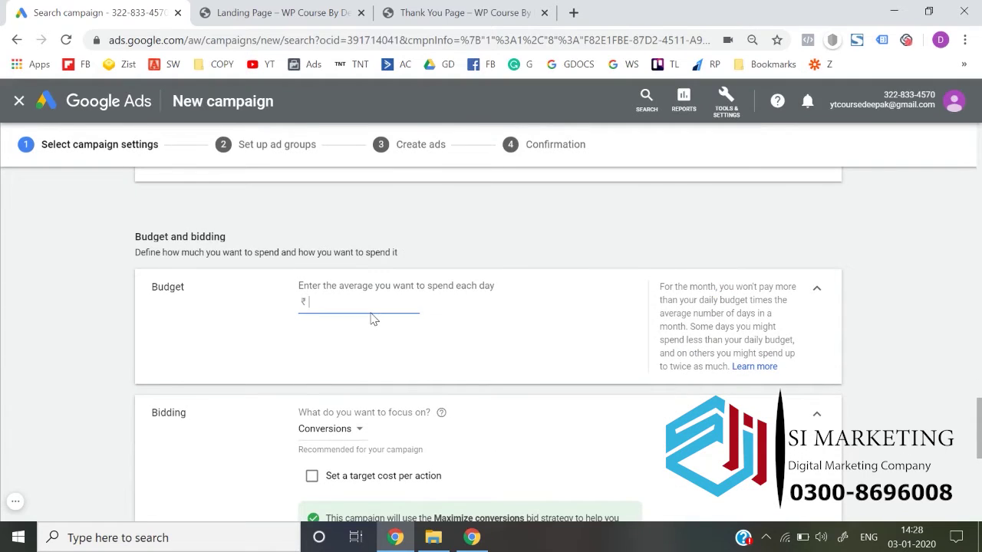
pyautogui.write('1000')
pyautogui.click(58, 330)
# Step: Choose the bid strategy directly and set it to Manual CPC
pyautogui.scroll(-2, 58, 329)
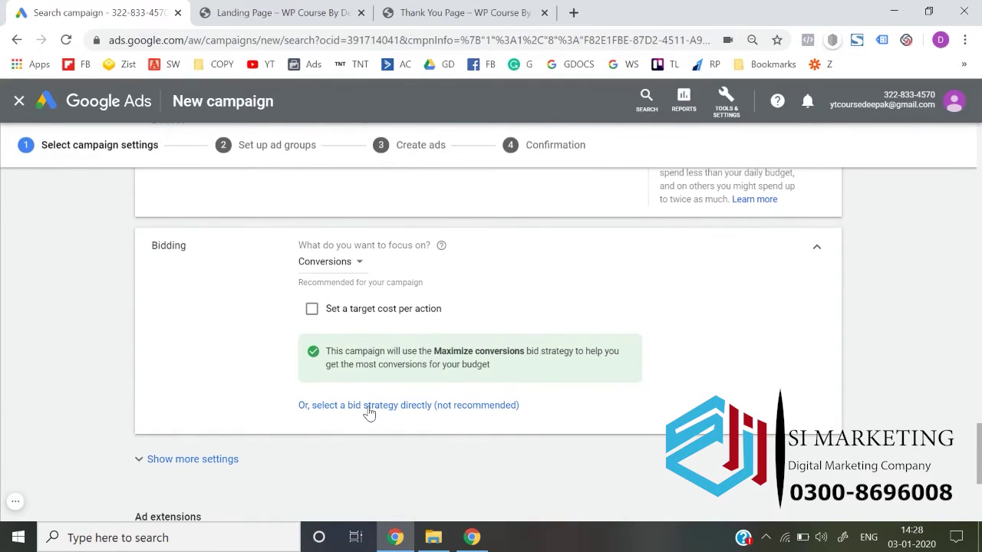
pyautogui.click(369, 406)
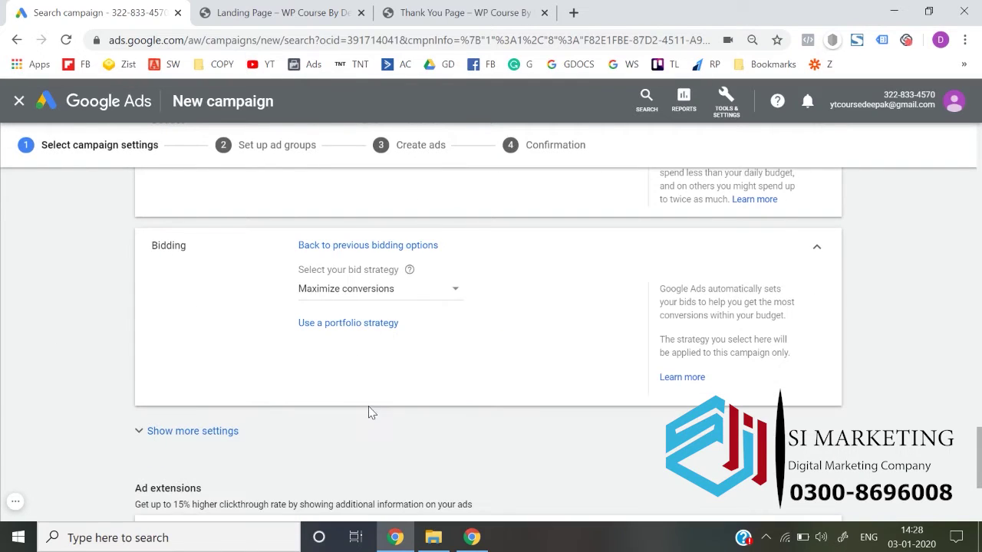
pyautogui.click(330, 297)
pyautogui.click(354, 487)
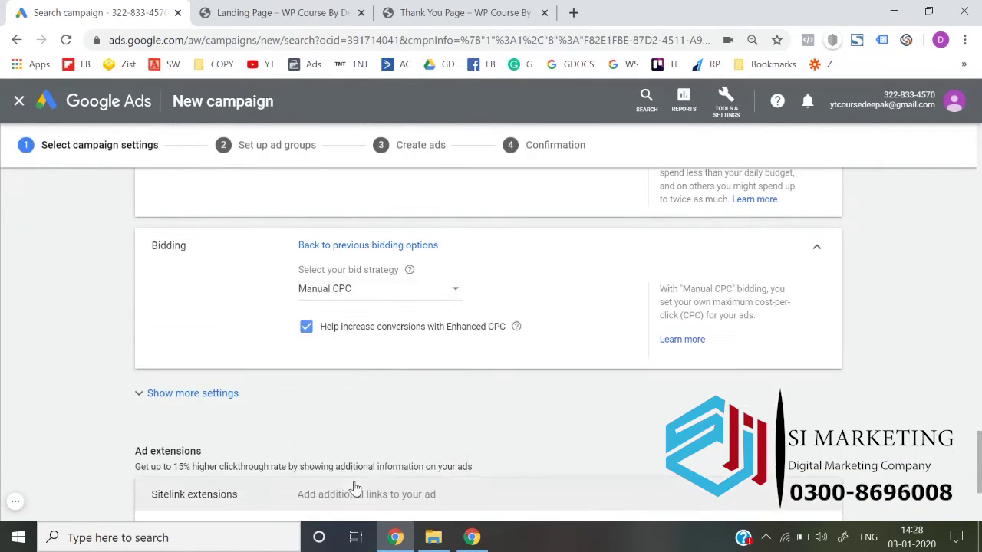
# Step: Expand the additional bidding settings and examine which conversion action the campaign uses
pyautogui.click(179, 391)
pyautogui.scroll(-1, 229, 348)
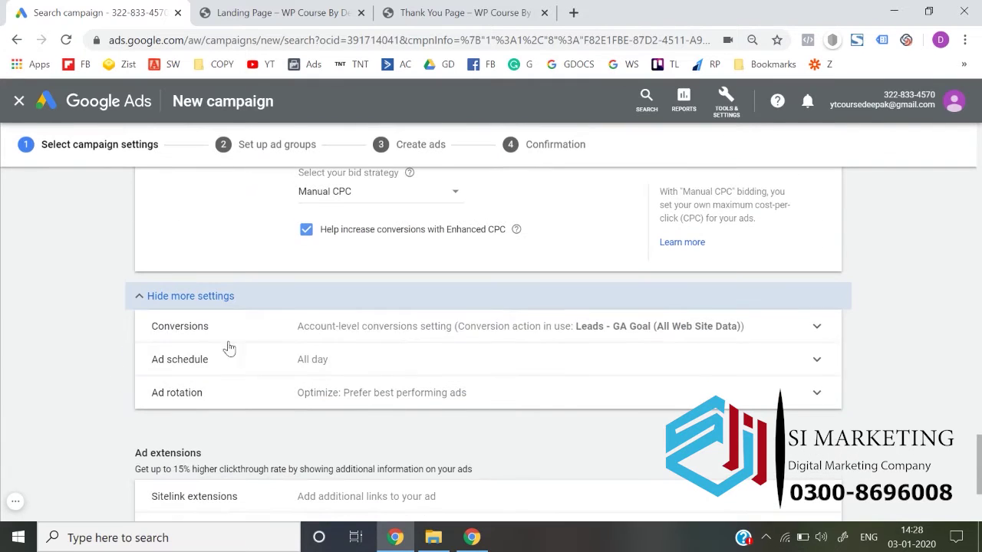
pyautogui.click(349, 333)
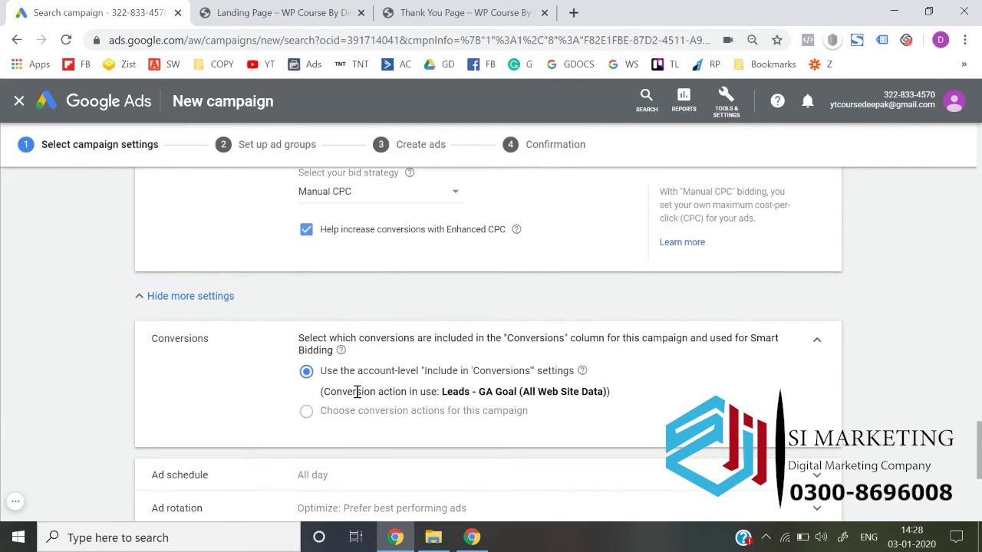
pyautogui.scroll(-1, 152, 376)
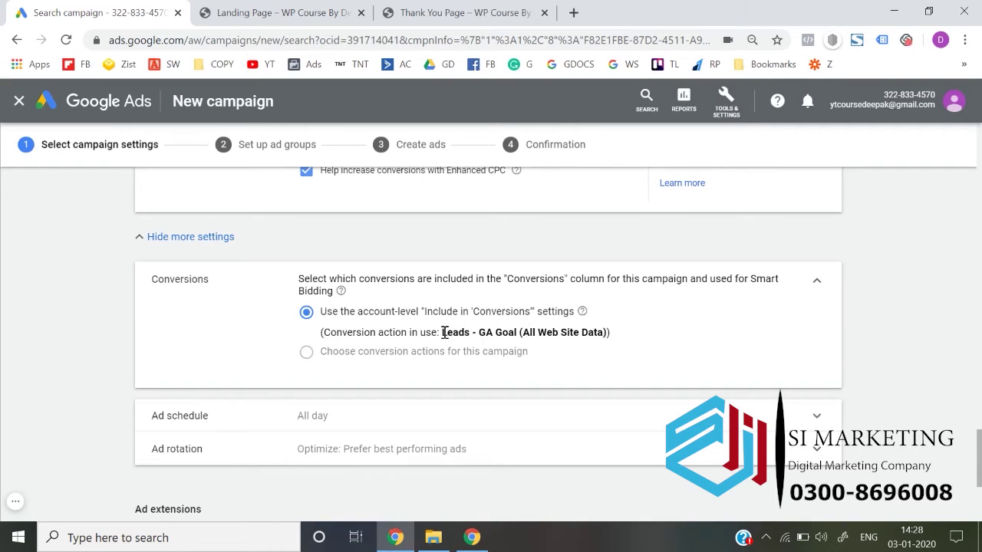
pyautogui.moveTo(442, 334); pyautogui.dragTo(510, 335)
pyautogui.click(510, 335)
pyautogui.scroll(-2, 318, 441)
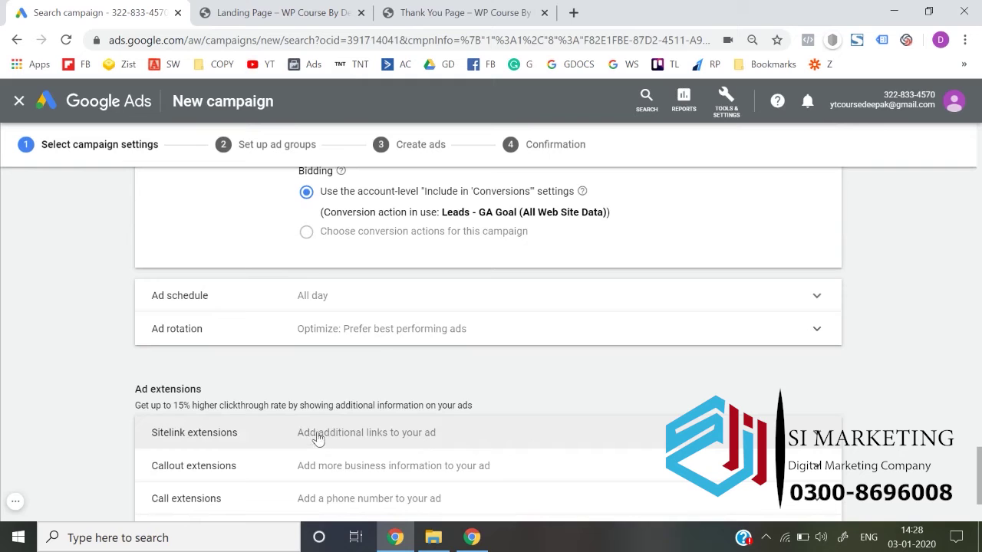
# Step: Set the ad rotation to "Do not optimize: Rotate ads indefinitely" and save the campaign settings
pyautogui.click(381, 343)
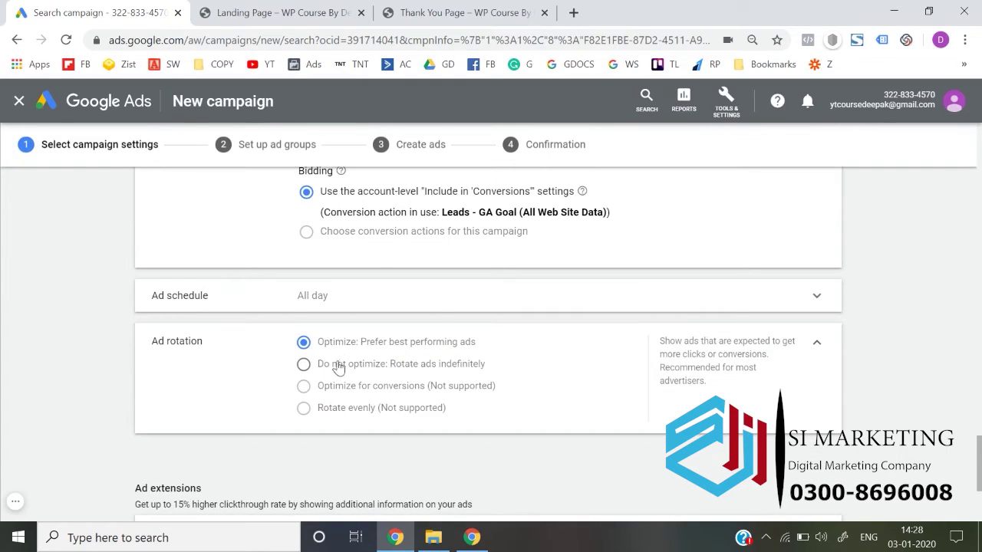
pyautogui.click(328, 370)
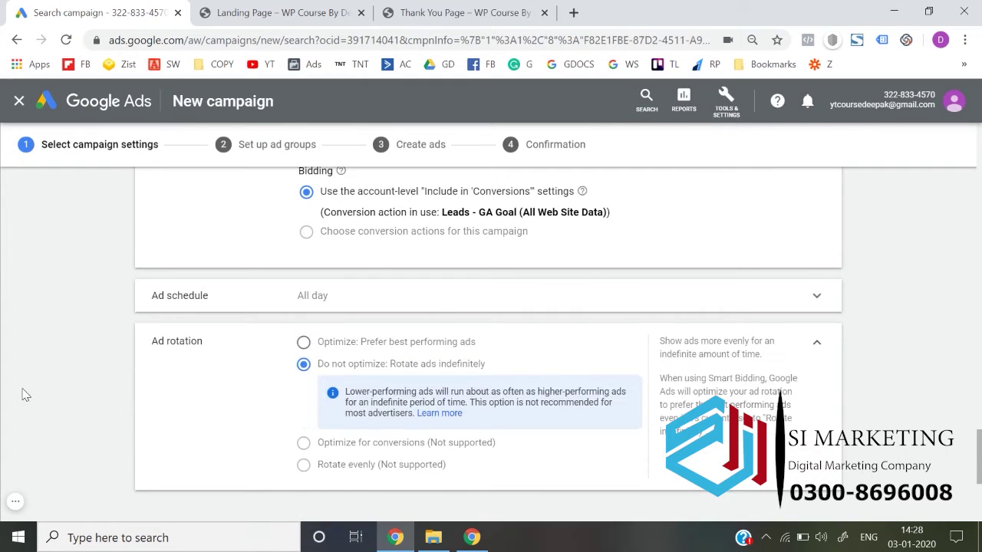
pyautogui.scroll(-2, 27, 395)
pyautogui.scroll(-2, 177, 437)
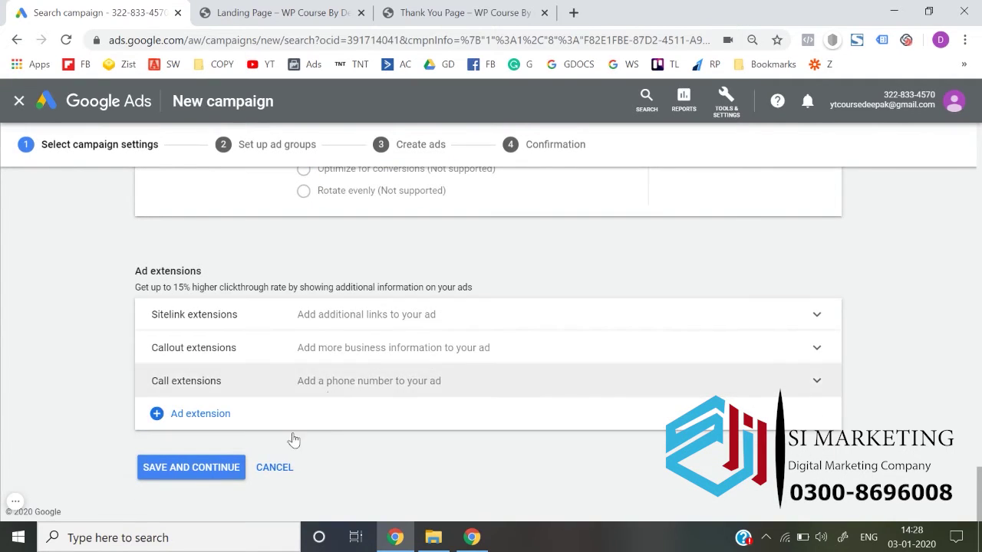
pyautogui.click(228, 475)
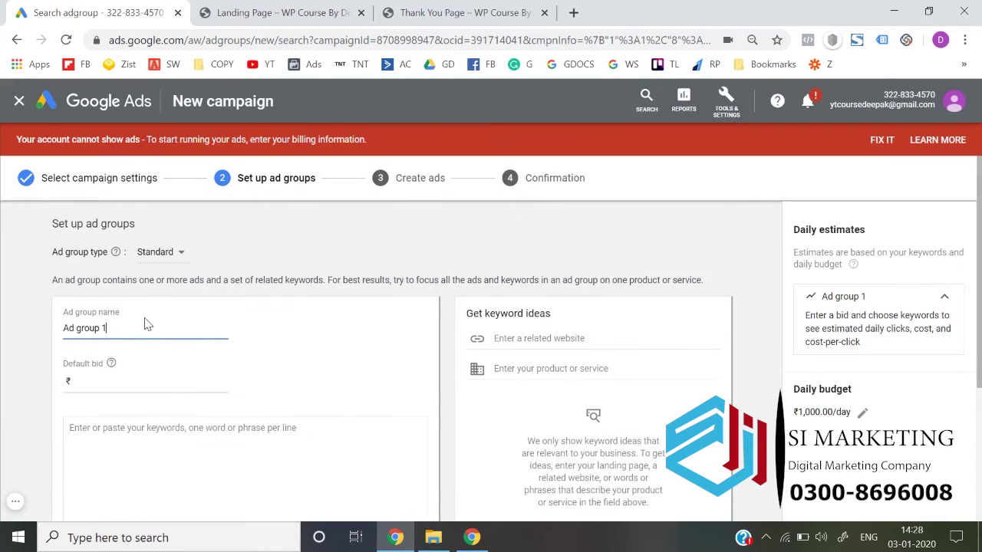
# Step: Name the ad group "Maths home tution for class 10th" and set its default bid to ₹39
pyautogui.tripleClick(145, 330)
pyautogui.press('BackSpace')
pyautogui.write('Maths')
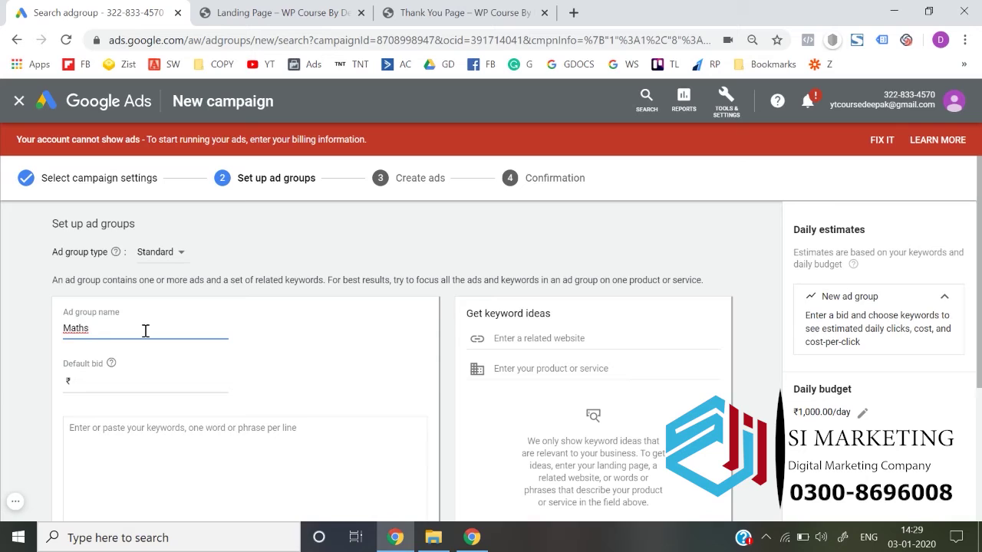
pyautogui.press('BackSpace')
pyautogui.write('hs home tution ')
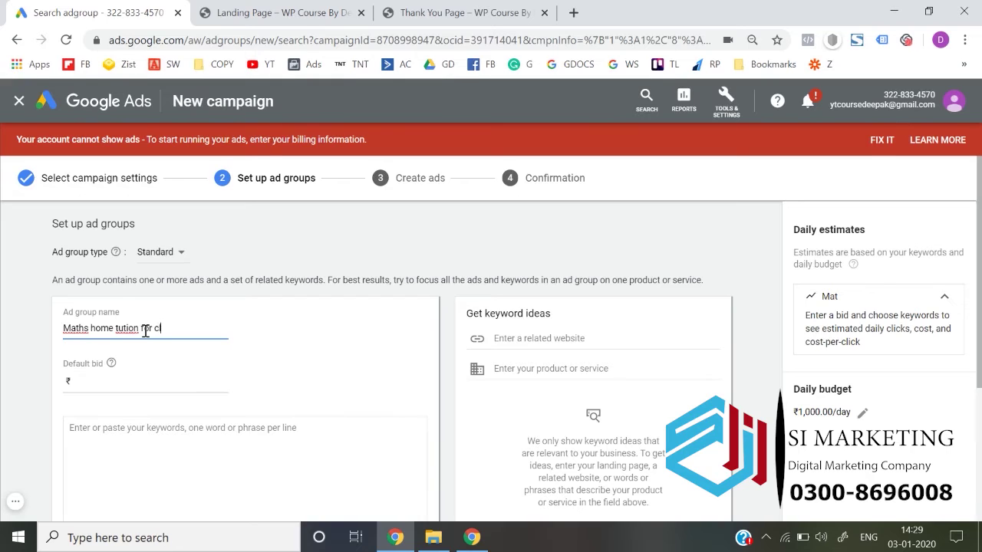
pyautogui.write('for class 10th')
pyautogui.click(121, 373)
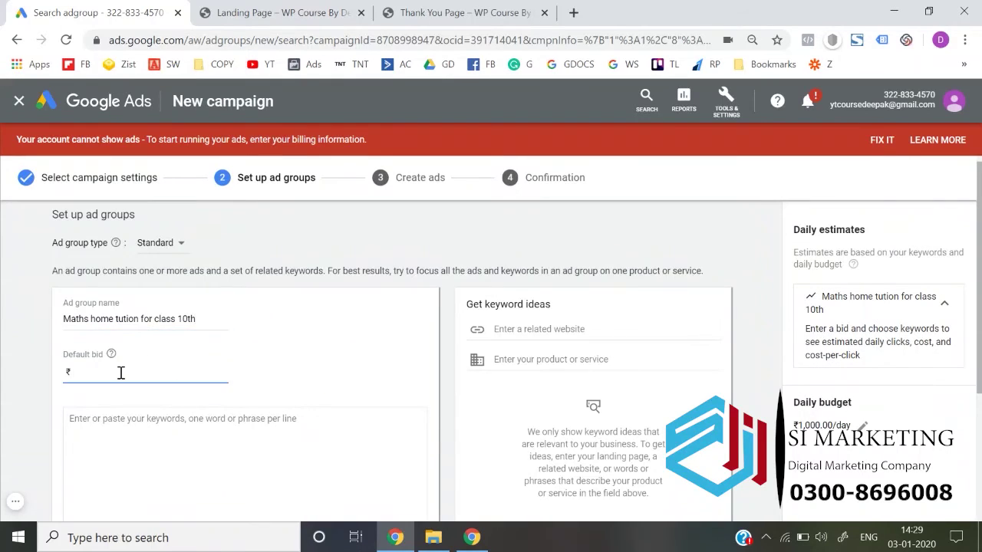
pyautogui.scroll(-1, 120, 372)
# Step: Add the exact match keyword "[Maths home tution for class 10th]" by reusing the ad group name, and save the ad group
pyautogui.click(97, 336)
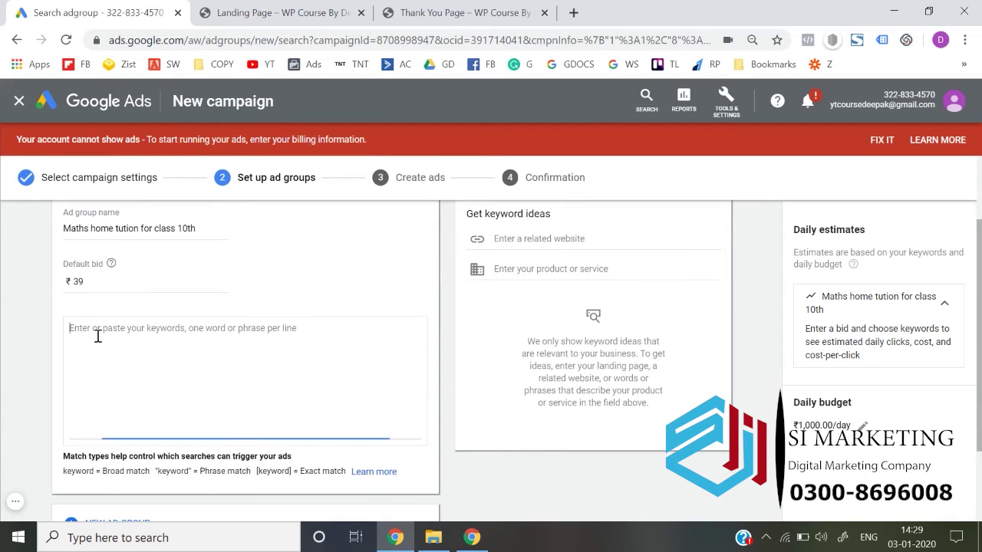
pyautogui.write('[')
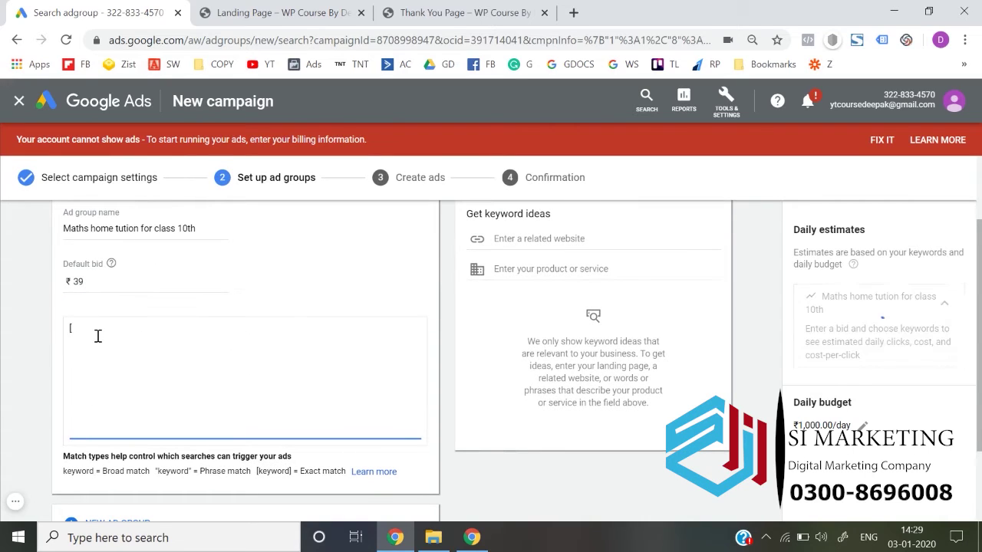
pyautogui.tripleClick(110, 228)
pyautogui.hotkey('ctrl', 'c')
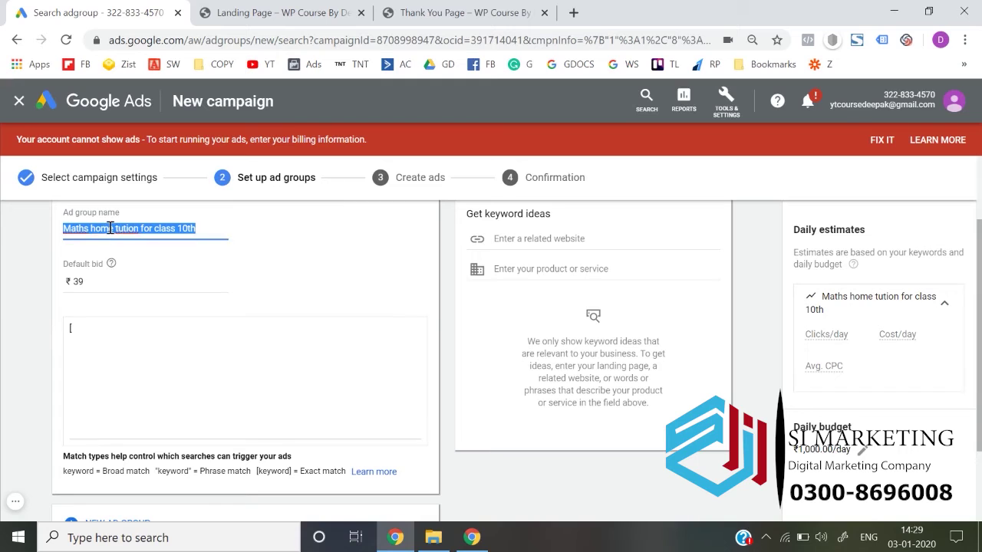
pyautogui.click(130, 335)
pyautogui.hotkey('ctrl', 'v')
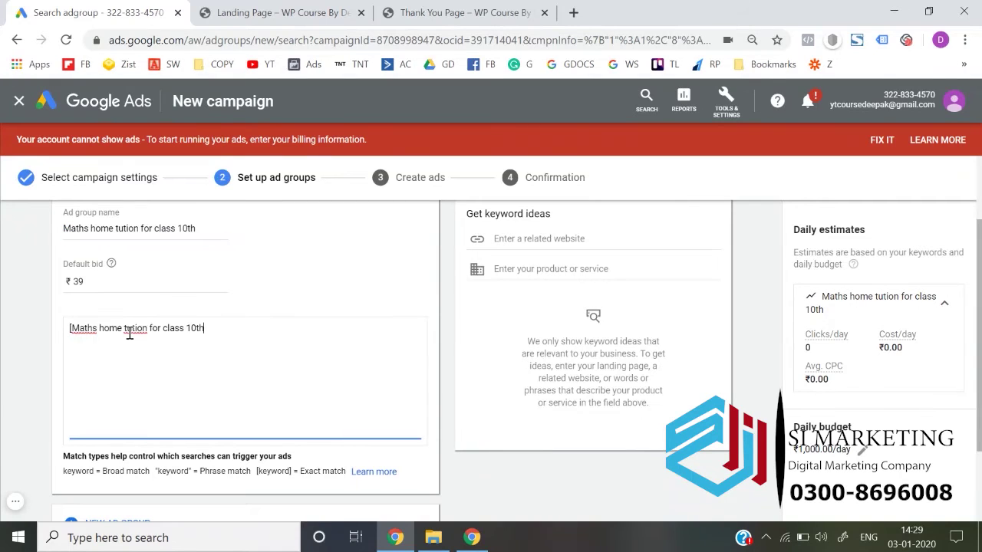
pyautogui.write(']')
pyautogui.scroll(-2, 3, 328)
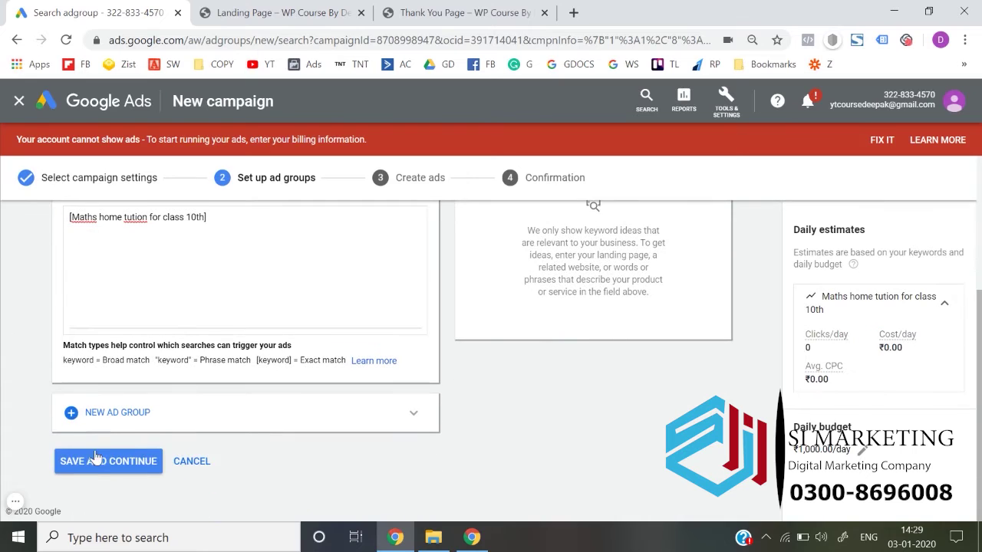
pyautogui.scroll(2, 98, 465)
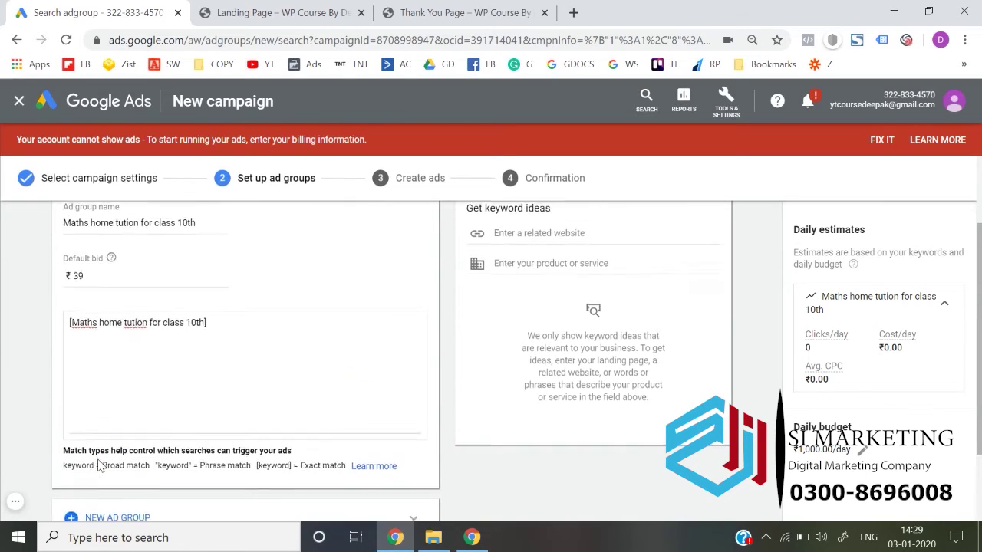
pyautogui.scroll(-1, 91, 507)
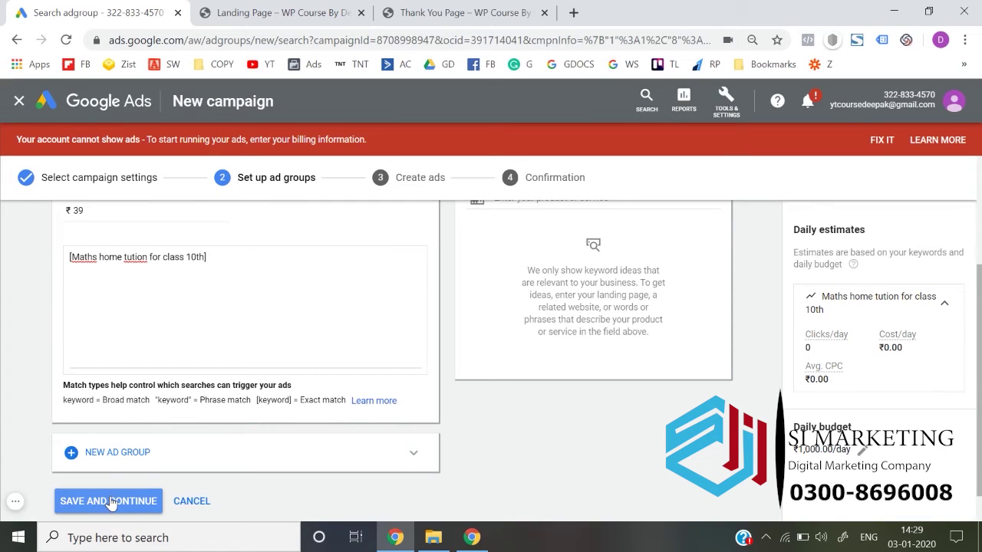
pyautogui.click(110, 501)
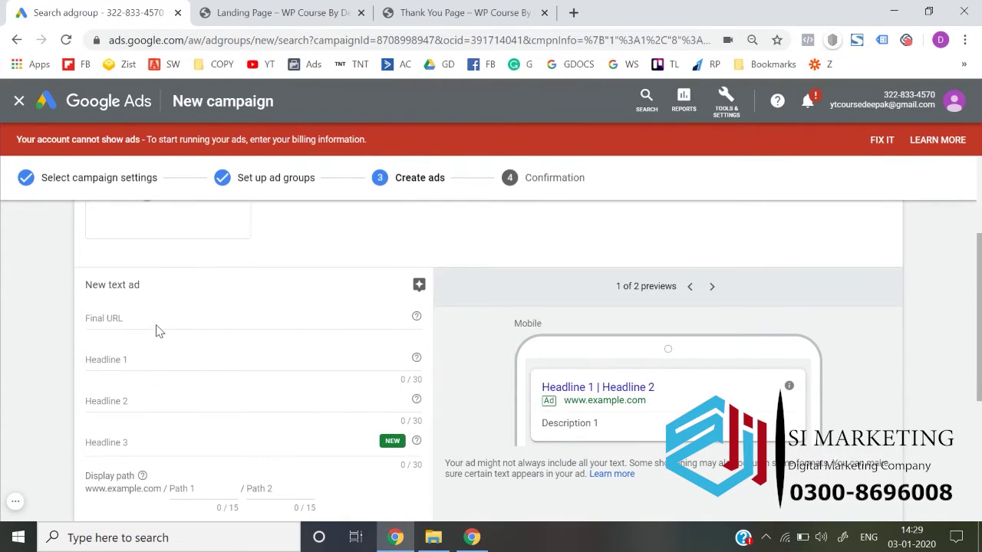
# Step: Copy the address of the open landing page into the new text ad's Final URL
pyautogui.click(148, 318)
pyautogui.click(318, 10)
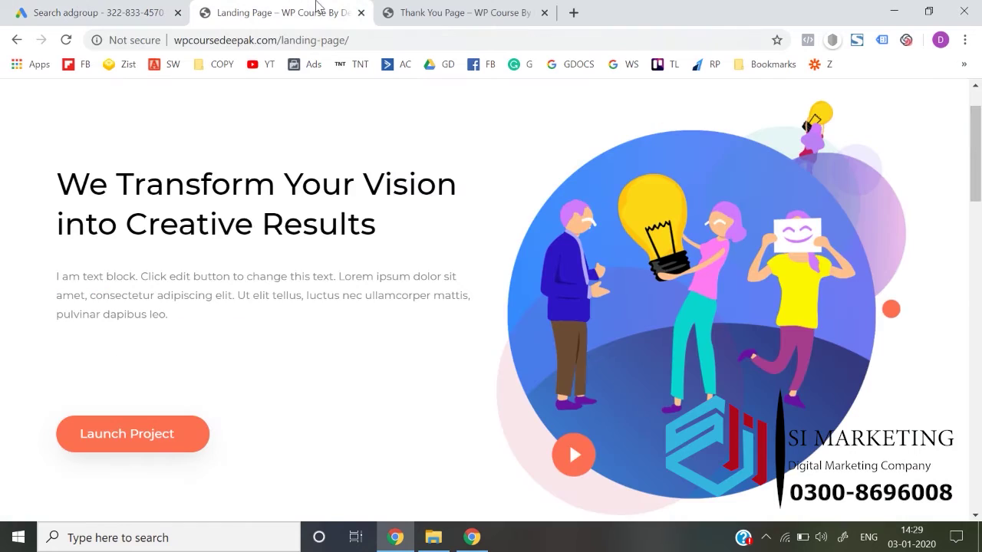
pyautogui.click(369, 40)
pyautogui.hotkey('ctrl', 'c')
pyautogui.click(98, 12)
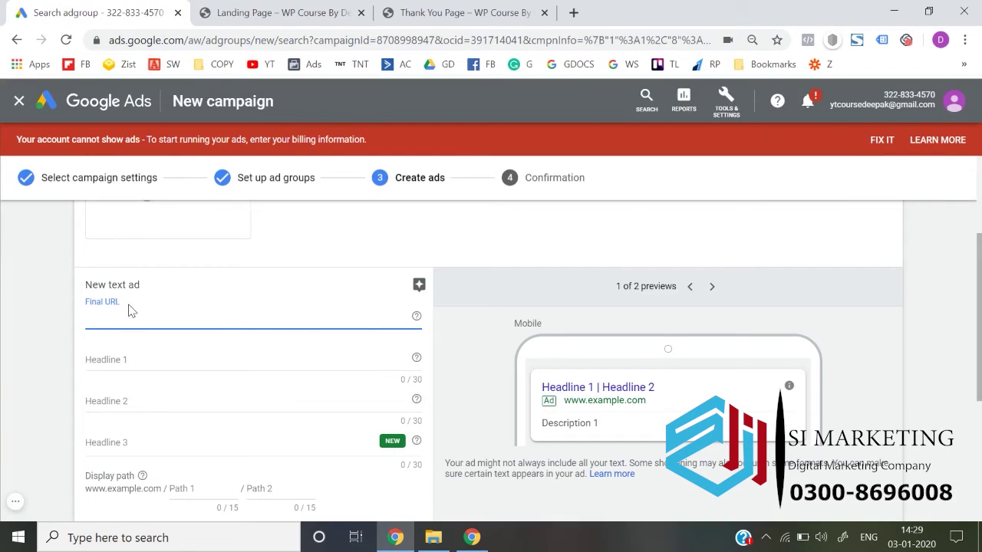
pyautogui.hotkey('ctrl', 'v')
# Step: Enter "Maths Home Tution for Class 10" as Headline 1 of the text ad
pyautogui.click(126, 358)
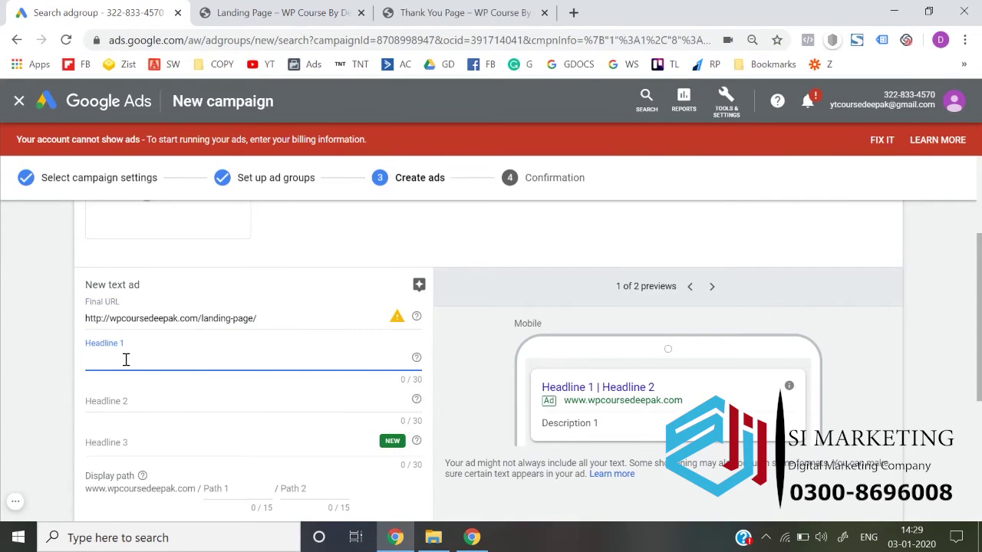
pyautogui.write('Maths')
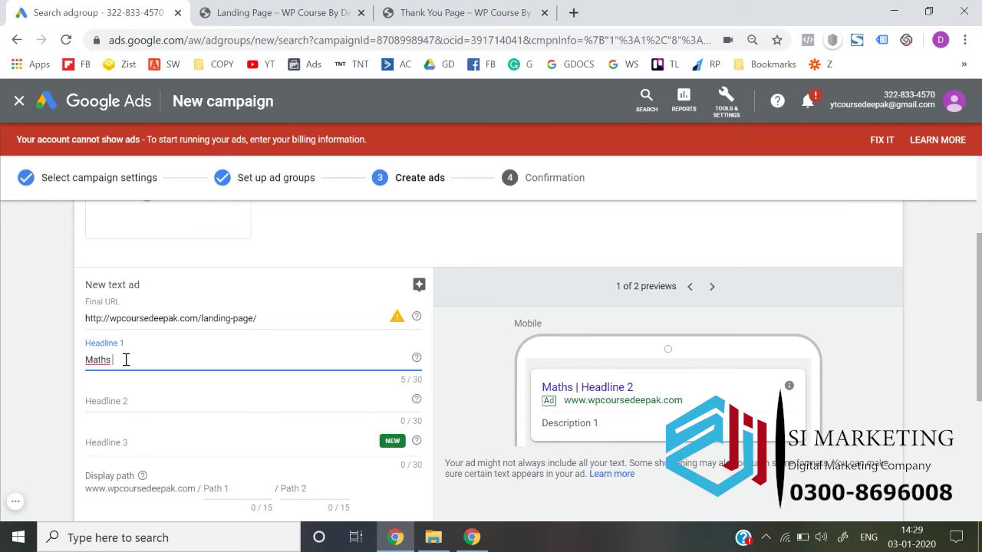
pyautogui.write(' Home Tut')
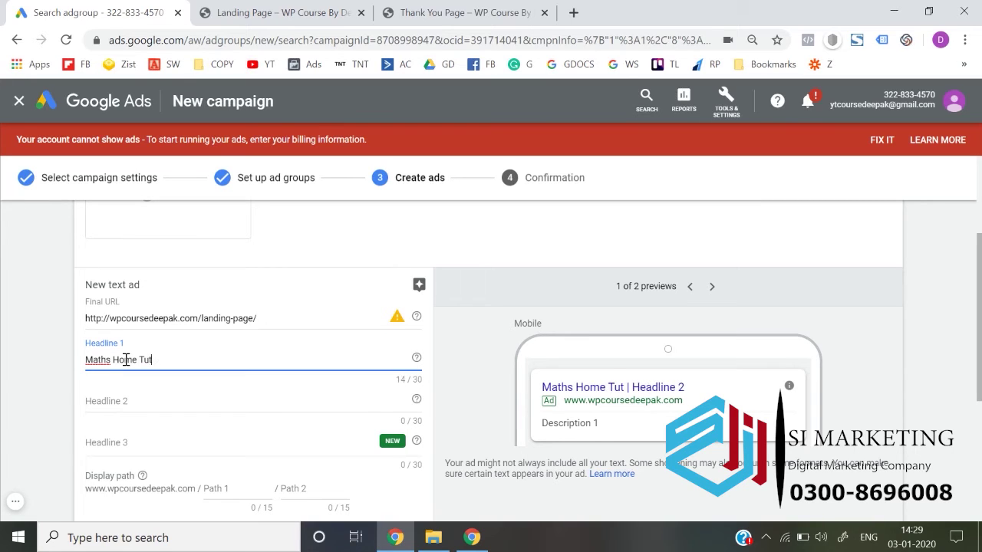
pyautogui.write('ion for')
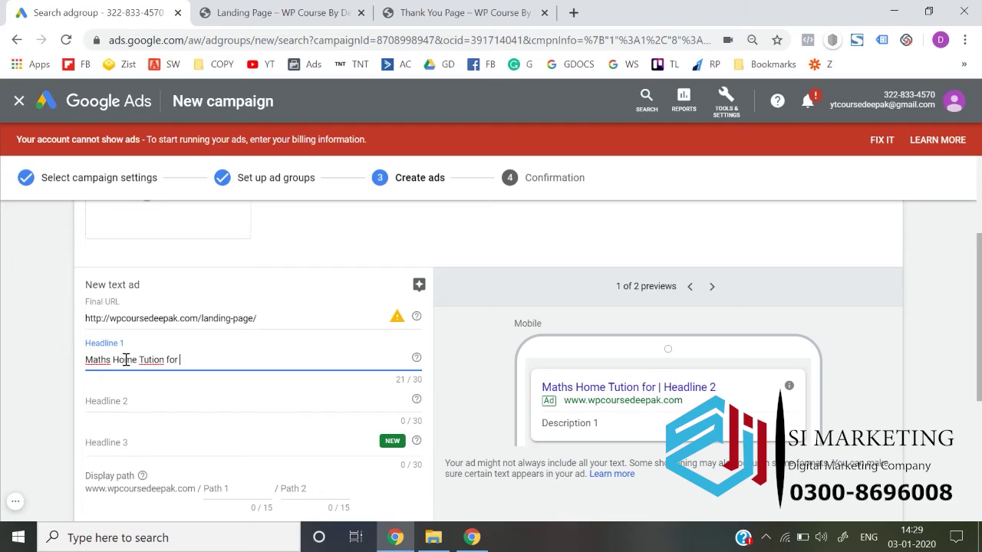
pyautogui.write(' Class 1ot')
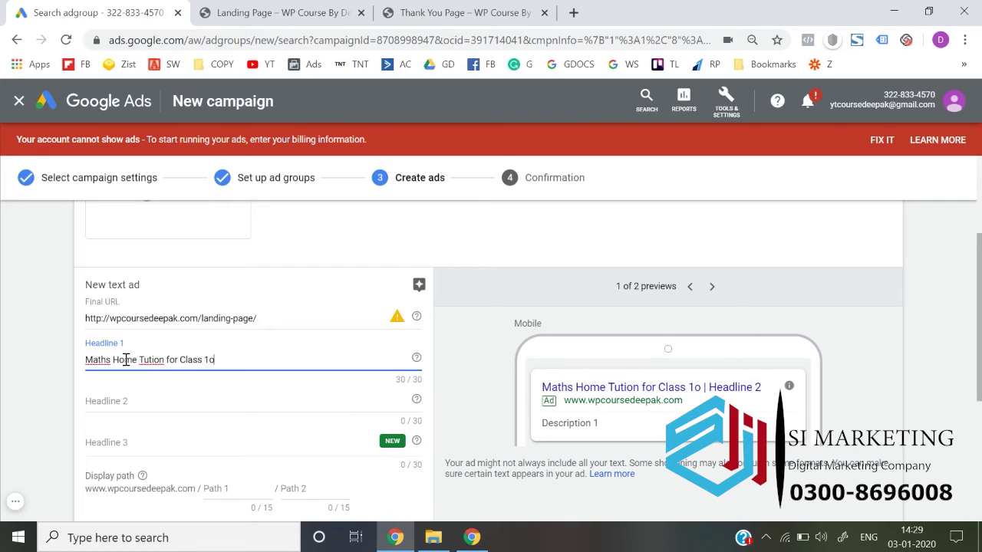
pyautogui.press('BackSpace')
pyautogui.press('BackSpace')
pyautogui.write('0')
# Step: Correct "Tution" to "Tuition" in Headline 1 with the spelling suggestion, and check the suggestions for "Maths" without applying any
pyautogui.rightClick(155, 361)
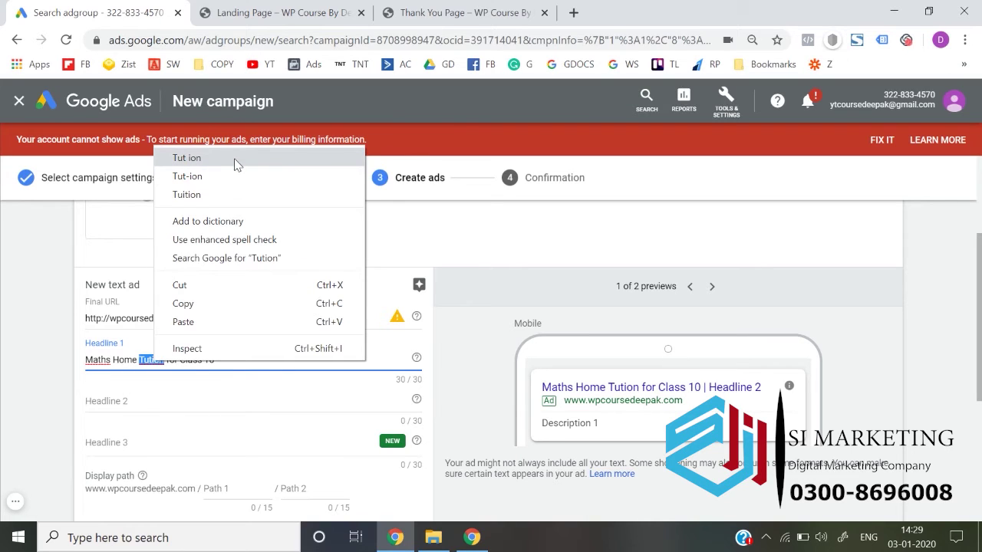
pyautogui.click(217, 196)
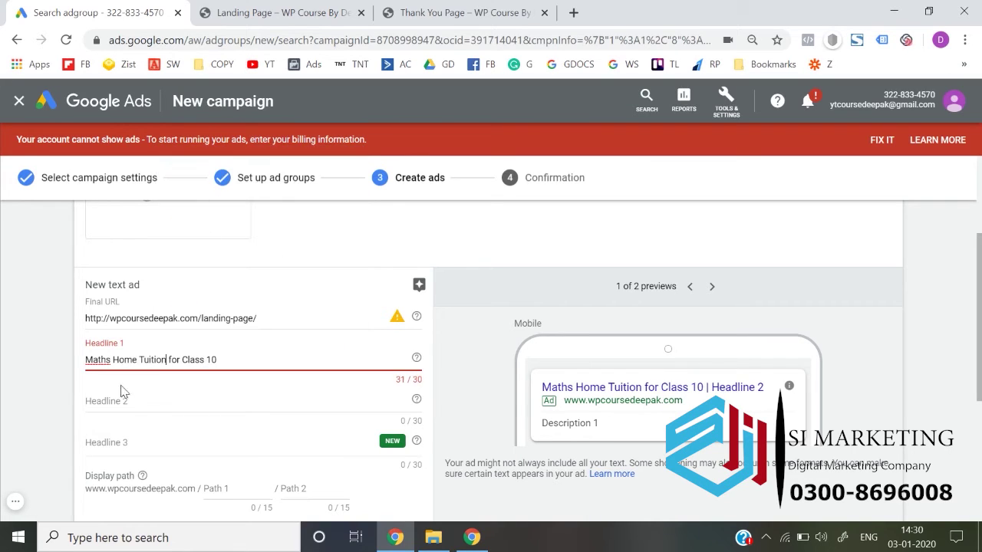
pyautogui.rightClick(103, 360)
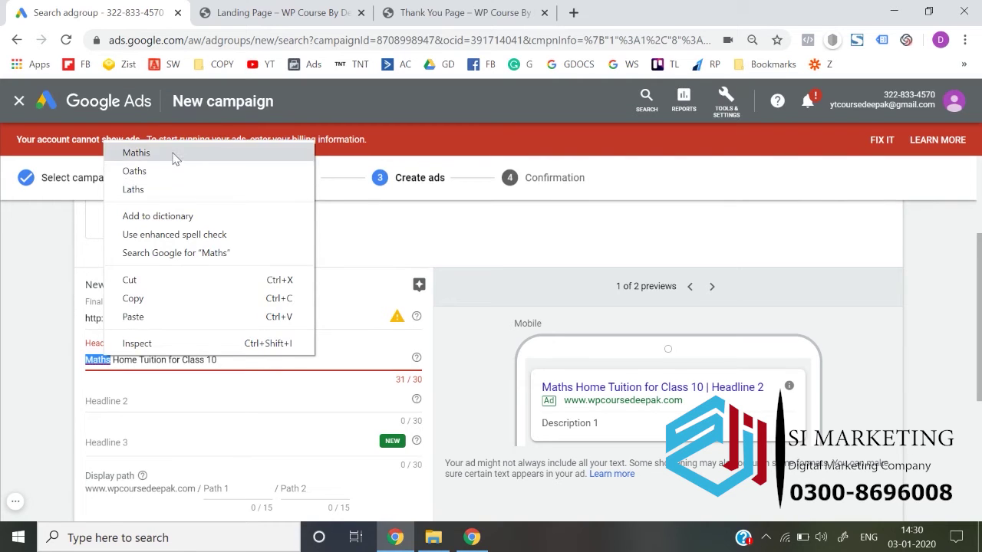
pyautogui.click(84, 309)
pyautogui.scroll(-1, 50, 408)
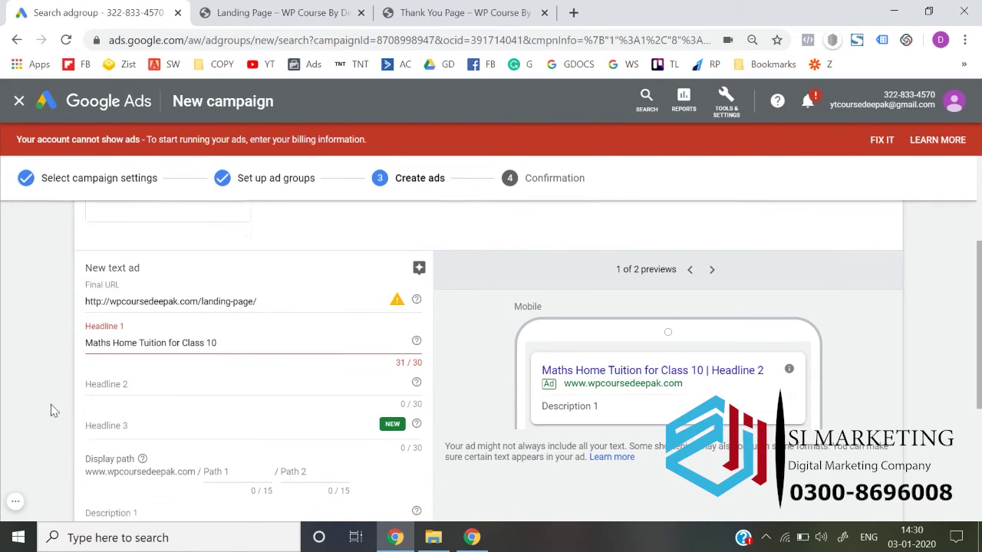
# Step: Shorten Headline 1 to "Maths Home Tuition" by removing the words about class 10
pyautogui.click(238, 331)
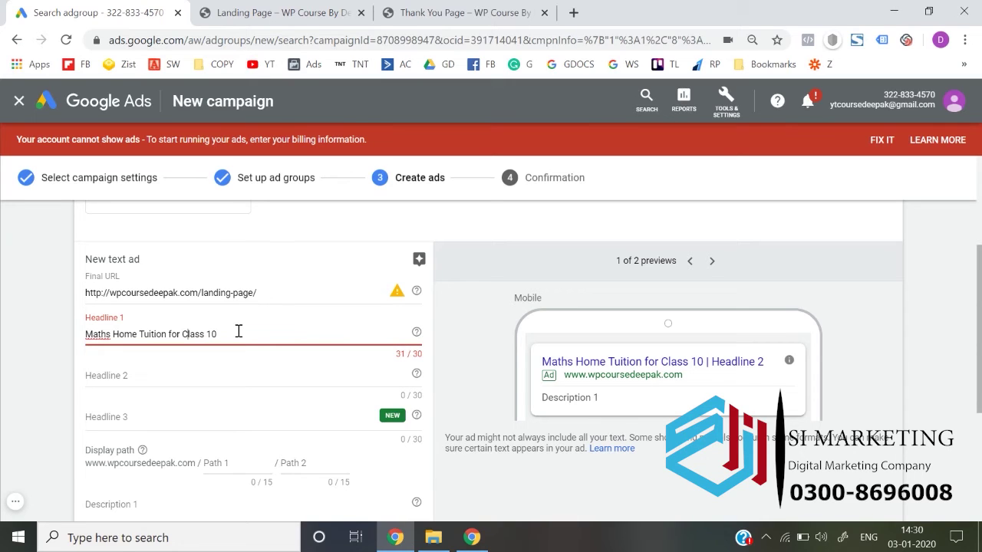
pyautogui.hotkey('ctrl', 'Left')
pyautogui.hotkey('ctrl', 'Left')
pyautogui.hotkey('shift', 'Right')
pyautogui.hotkey('shift', 'Right')
pyautogui.hotkey('shift', 'Right')
pyautogui.hotkey('shift', 'Right')
pyautogui.hotkey('shift', 'Right')
pyautogui.press('BackSpace')
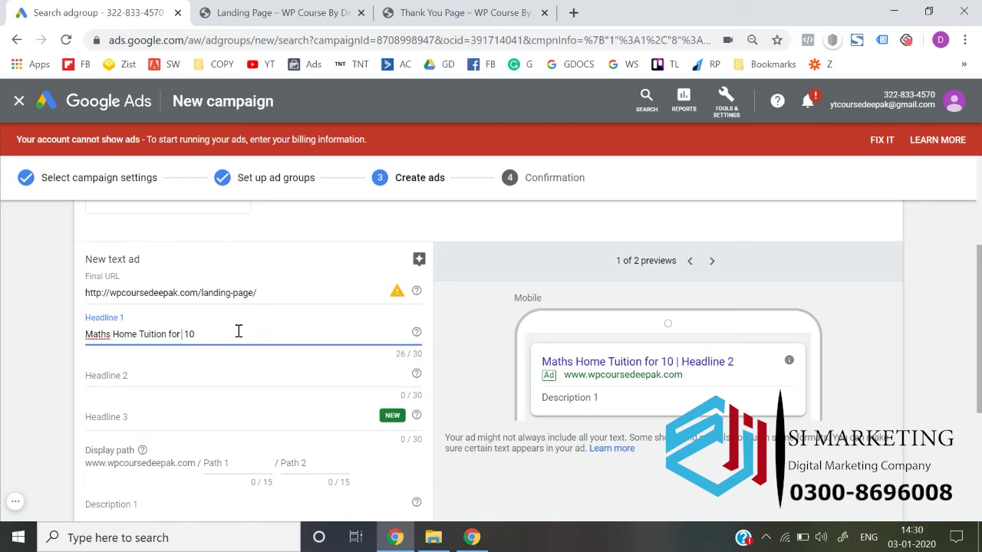
pyautogui.press('Right')
pyautogui.press('Right')
pyautogui.press('BackSpace')
pyautogui.press('BackSpace')
pyautogui.press('BackSpace')
pyautogui.press('BackSpace')
pyautogui.press('BackSpace')
pyautogui.press('BackSpace')
pyautogui.press('BackSpace')
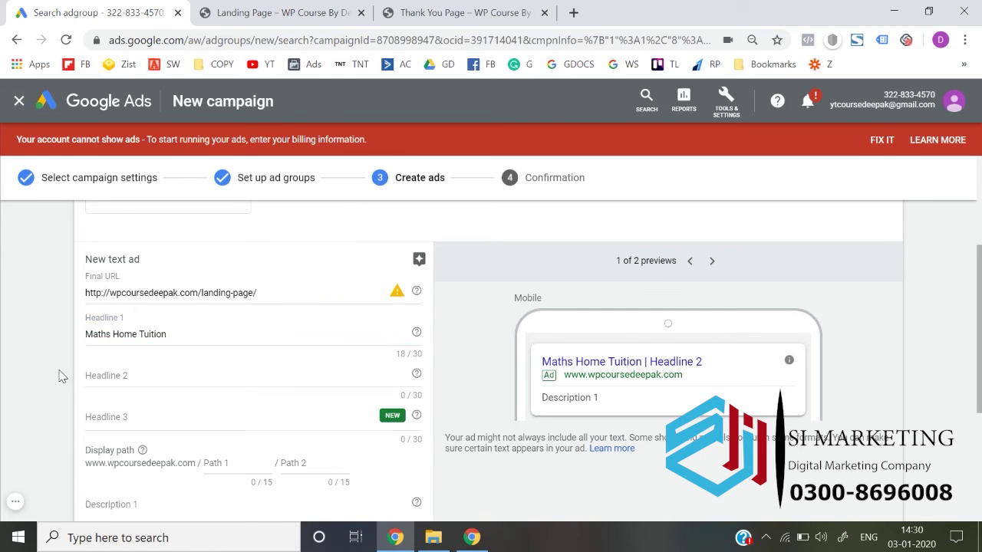
# Step: Set Headline 2 to "For class 10th" and Headline 3 to "Score 90+ marks in maths"
pyautogui.click(122, 375)
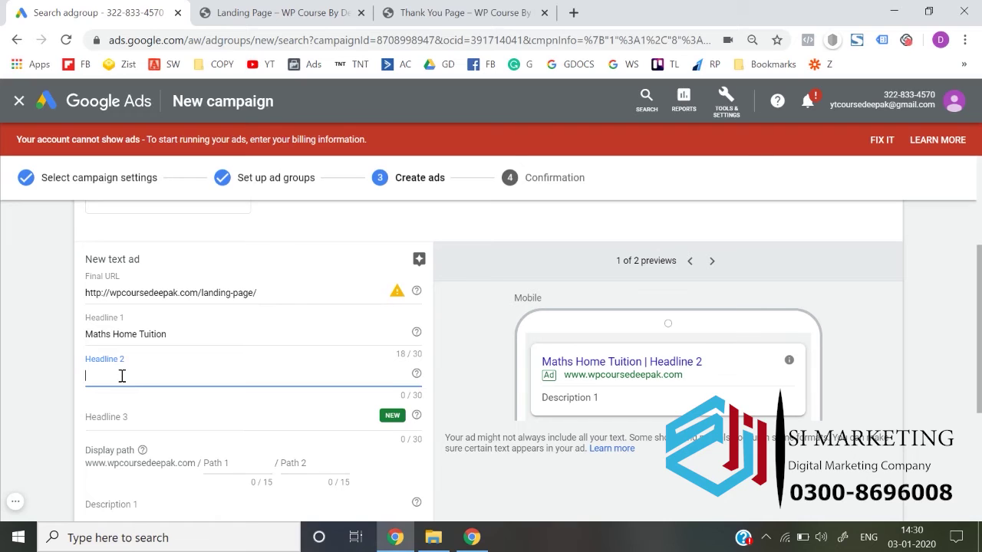
pyautogui.write('For class 10th')
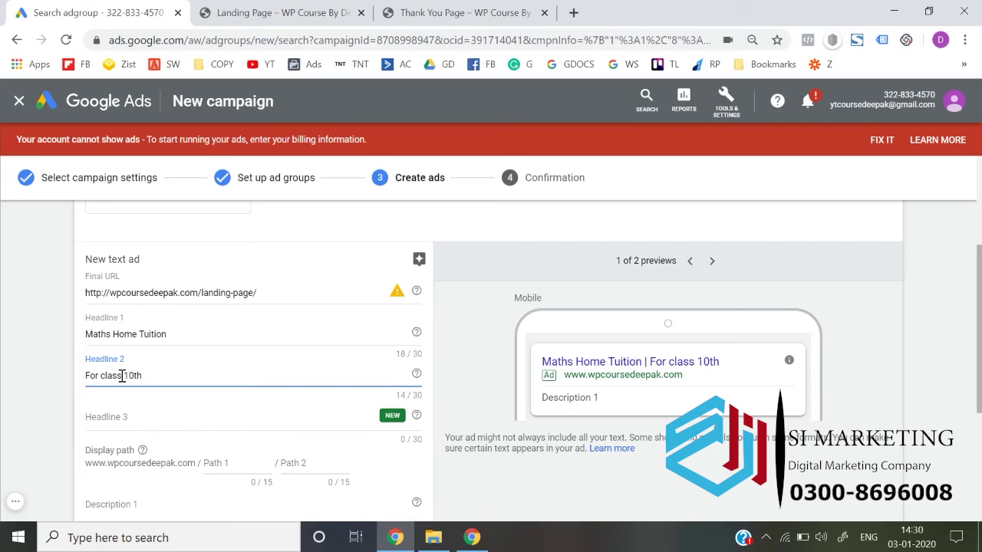
pyautogui.click(133, 420)
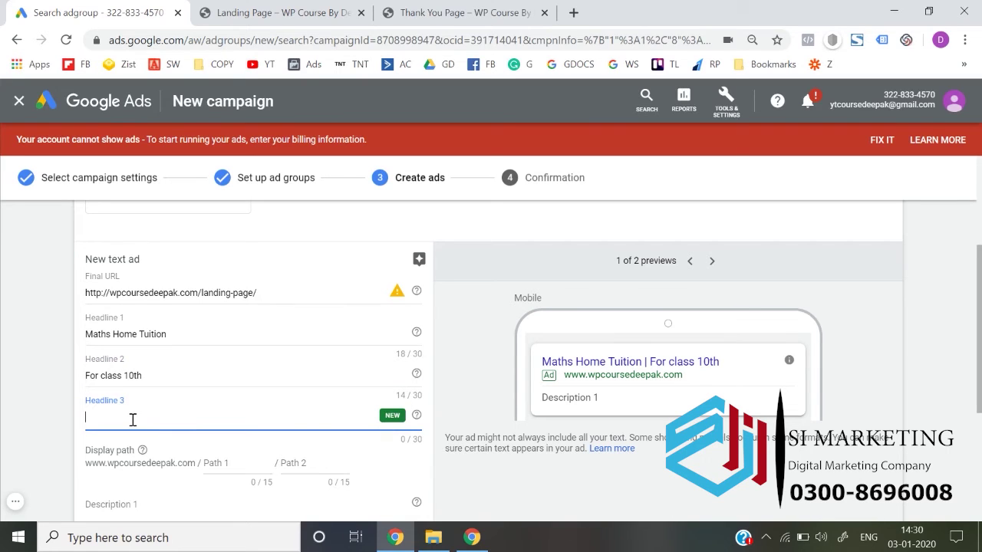
pyautogui.write('Score 90+ ma')
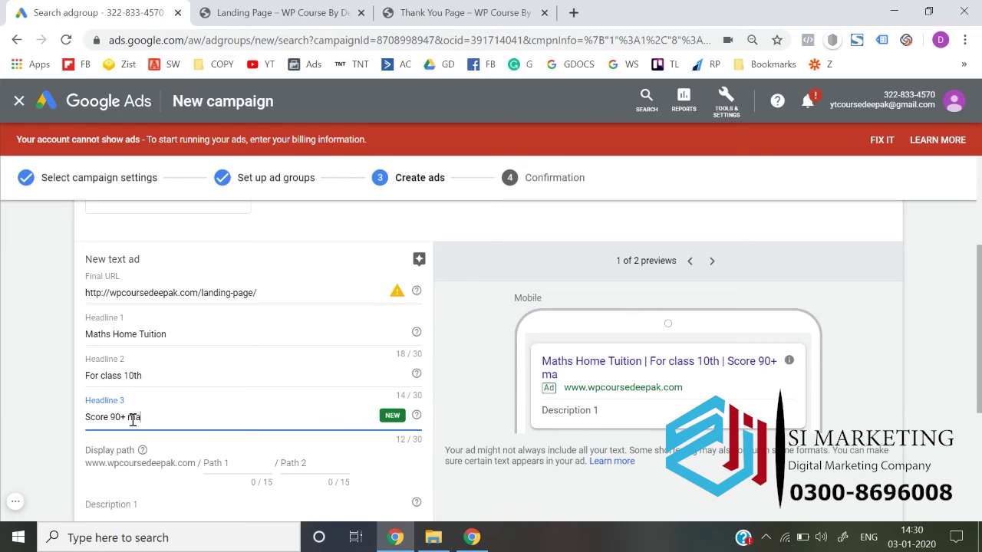
pyautogui.write('rks in matchs')
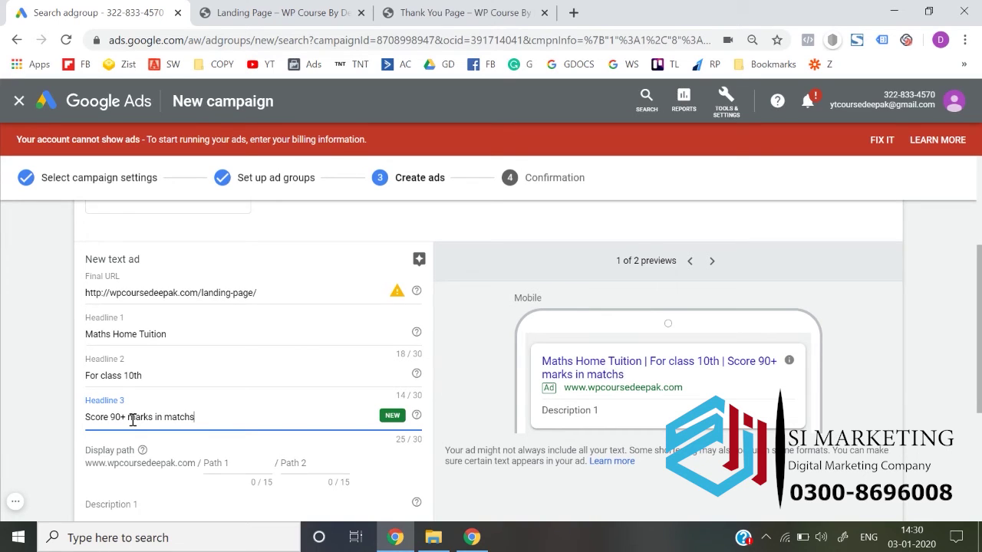
pyautogui.press('BackSpace')
pyautogui.press('BackSpace')
pyautogui.press('BackSpace')
pyautogui.write('hs')
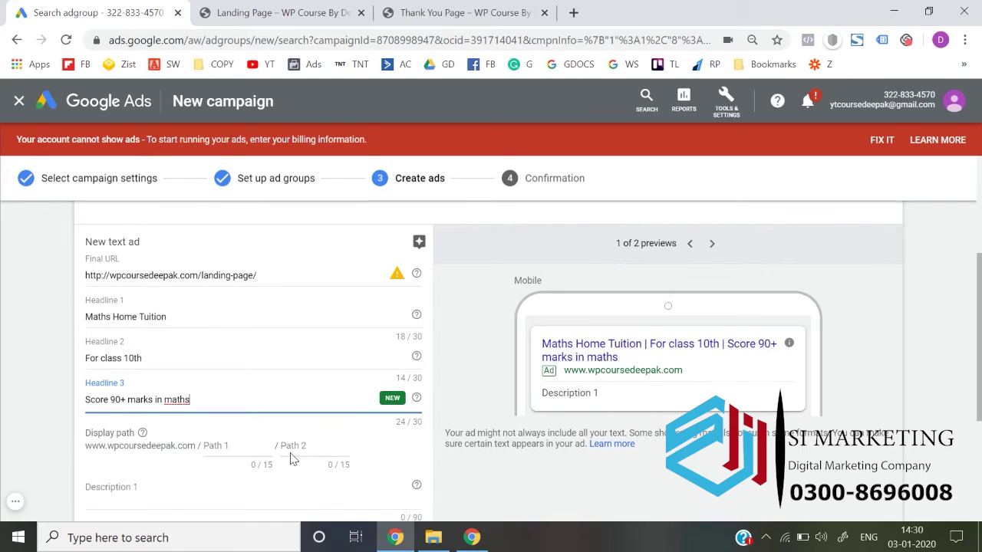
# Step: Set the text ad's display path to "mathshome" for Path 1 and "tuition" for Path 2
pyautogui.click(261, 445)
pyautogui.write('mathshome')
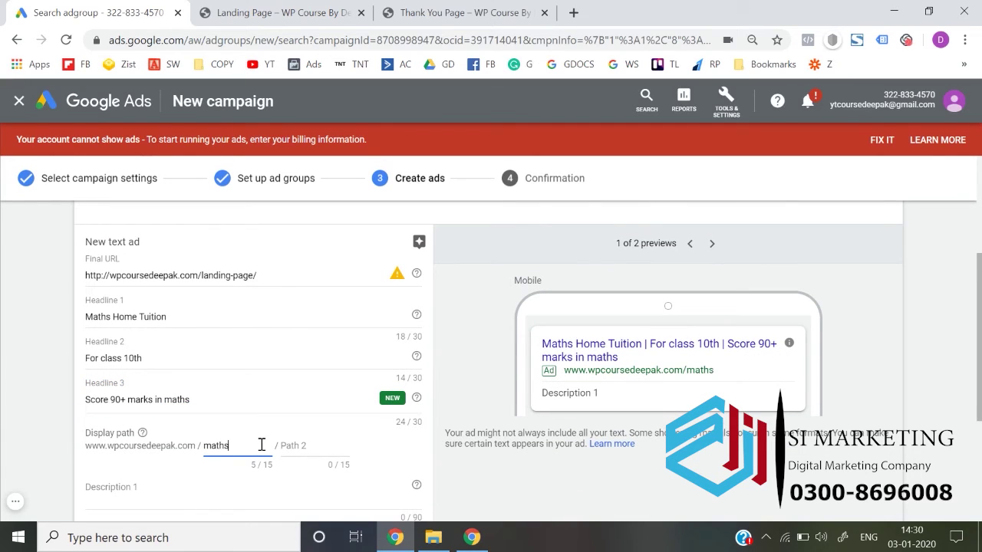
pyautogui.press('BackSpace')
pyautogui.press('BackSpace')
pyautogui.press('BackSpace')
pyautogui.press('BackSpace')
pyautogui.write('home')
pyautogui.click(317, 447)
pyautogui.write('tuitionm')
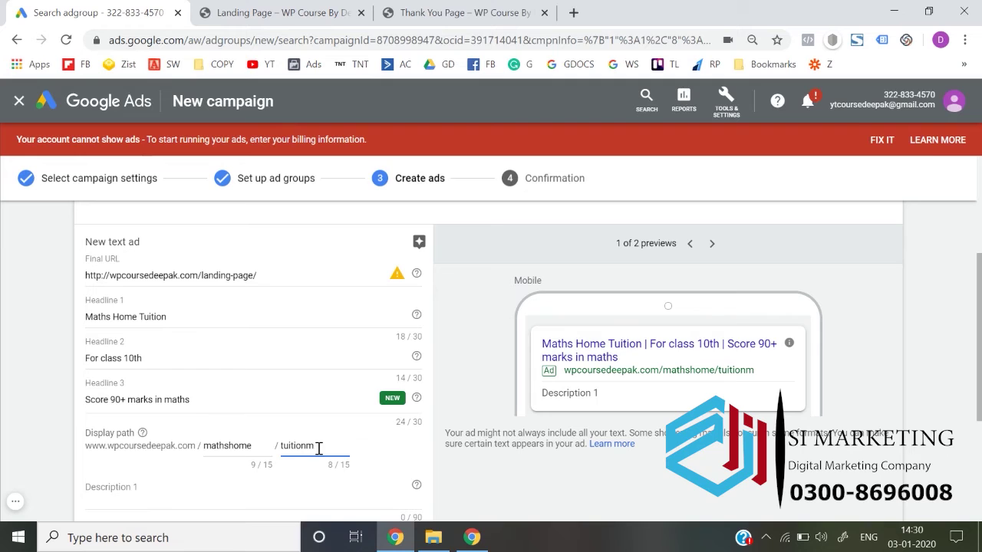
pyautogui.press('BackSpace')
# Step: Enter "Want to Score 90+ marks in Maths? If yes, then our maths home tuition is" as Description 1
pyautogui.scroll(-1, 318, 451)
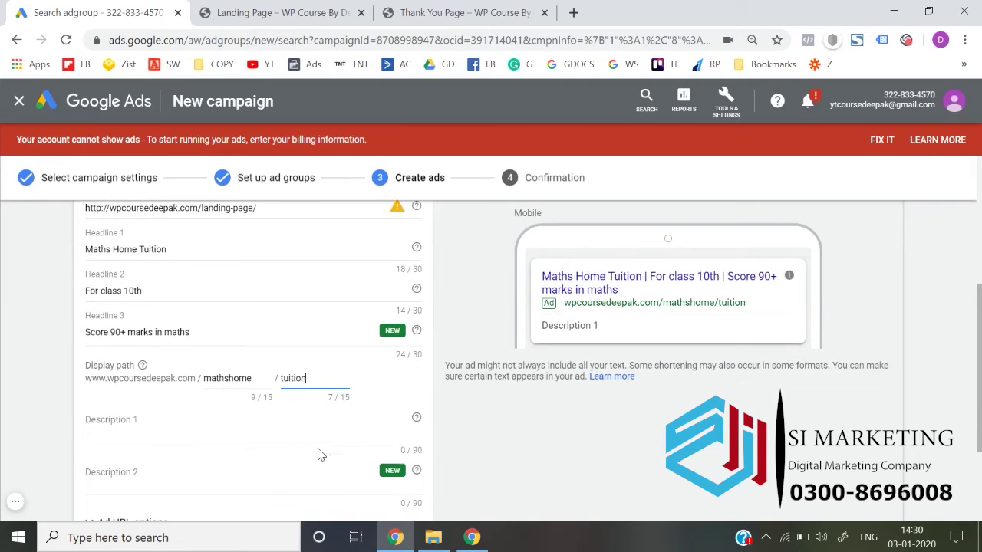
pyautogui.click(127, 426)
pyautogui.write('Want')
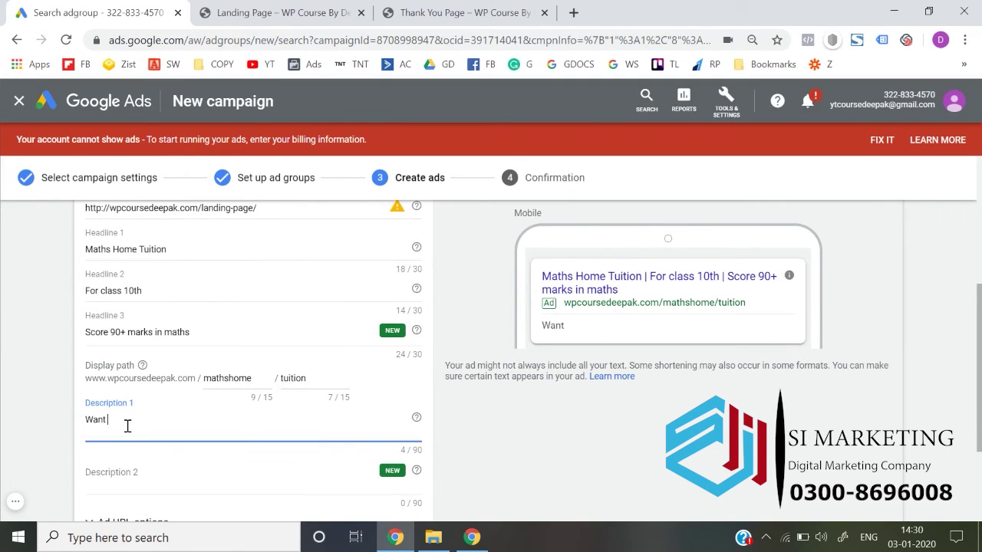
pyautogui.write(' to Score 90+ marks')
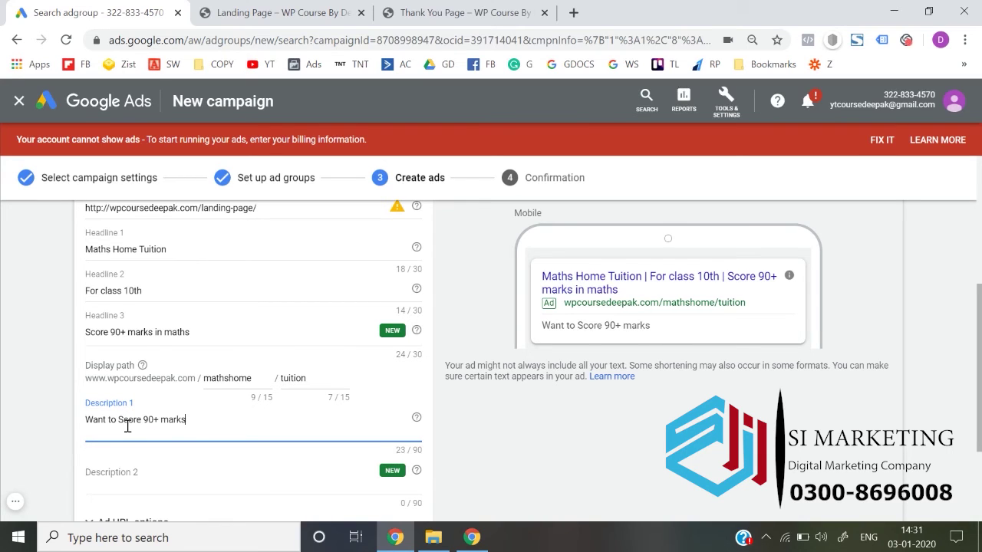
pyautogui.write(' in Maths?')
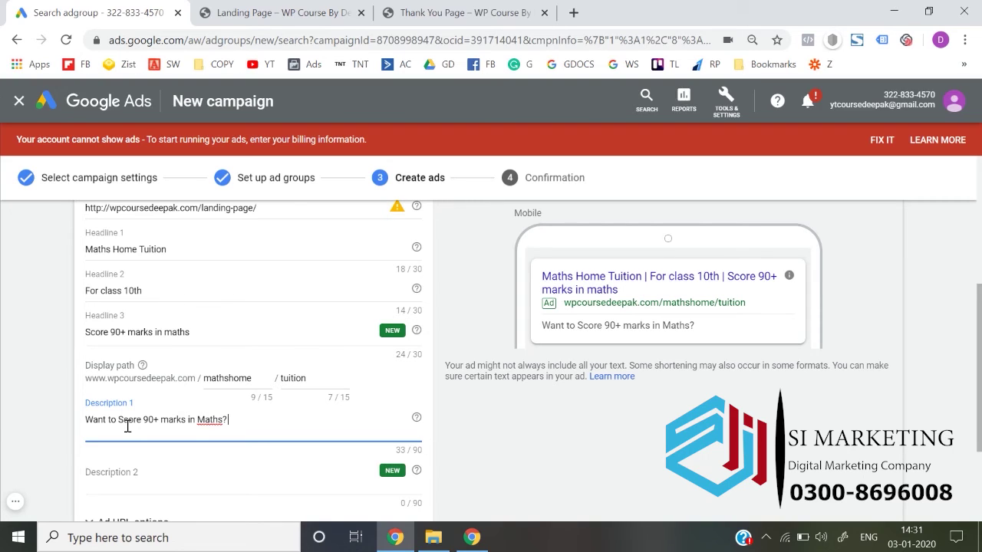
pyautogui.write(' If yes, then')
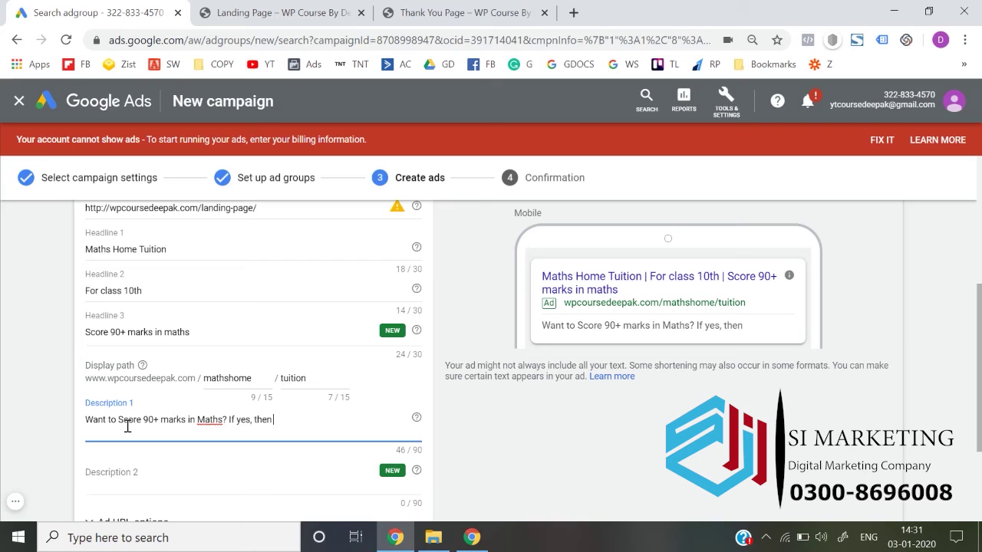
pyautogui.write(' our m')
pyautogui.press('BackSpace')
pyautogui.write('ho')
pyautogui.write(' maths home')
pyautogui.write(' tution')
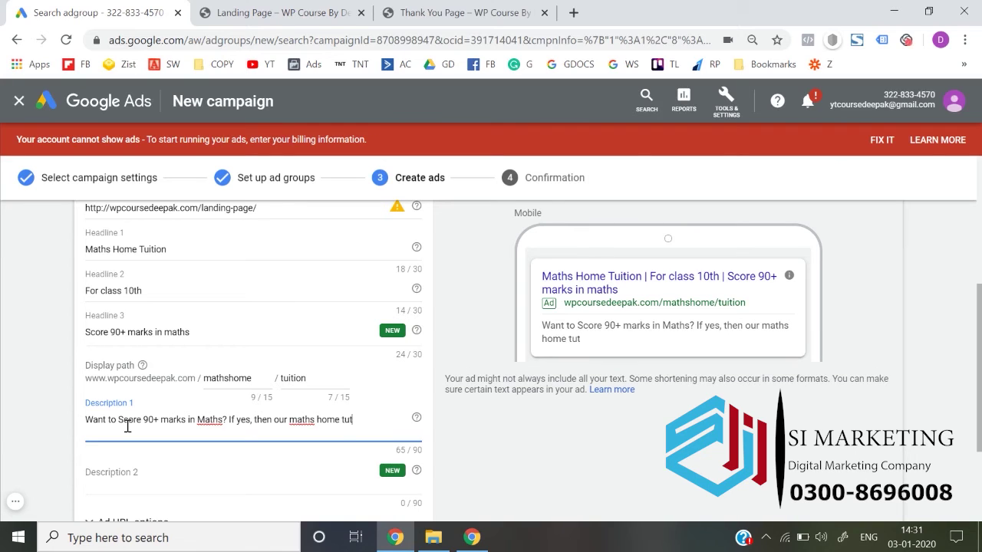
pyautogui.press('BackSpace')
pyautogui.press('BackSpace')
pyautogui.write('tion i')
# Step: Copy the Description 1 text into Description 2 and append "sasa" to it
pyautogui.scroll(-1, 157, 422)
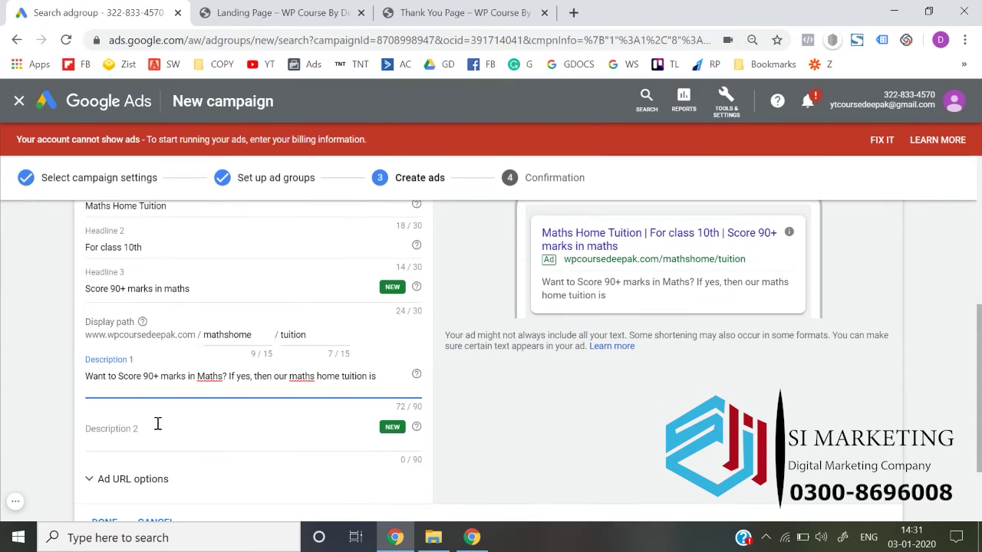
pyautogui.scroll(-1, 154, 388)
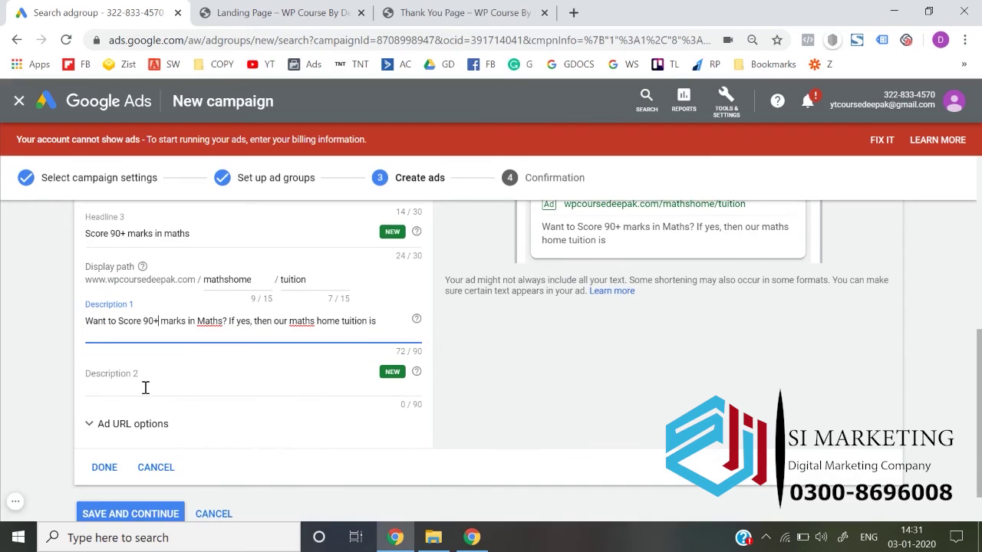
pyautogui.scroll(-1, 147, 390)
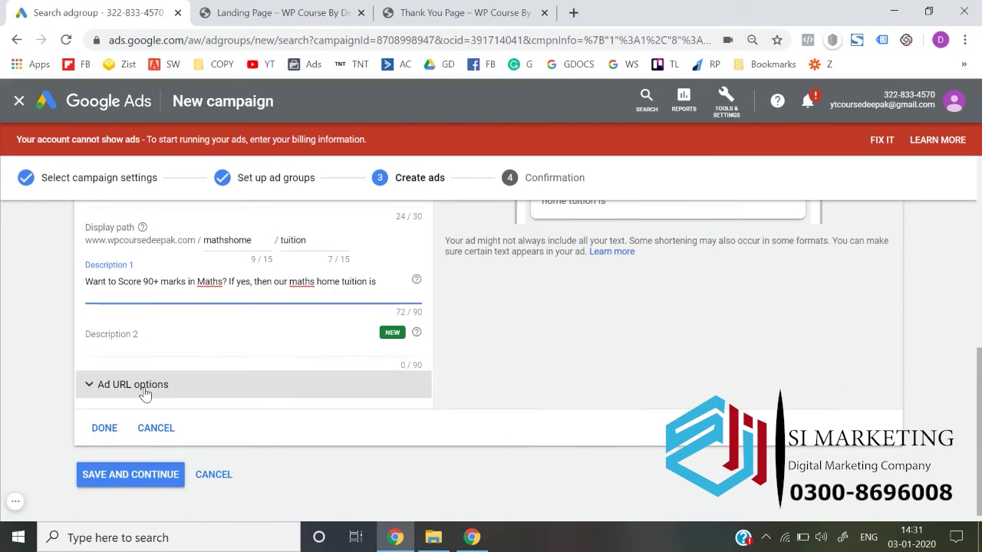
pyautogui.tripleClick(217, 281)
pyautogui.hotkey('ctrl', 'c')
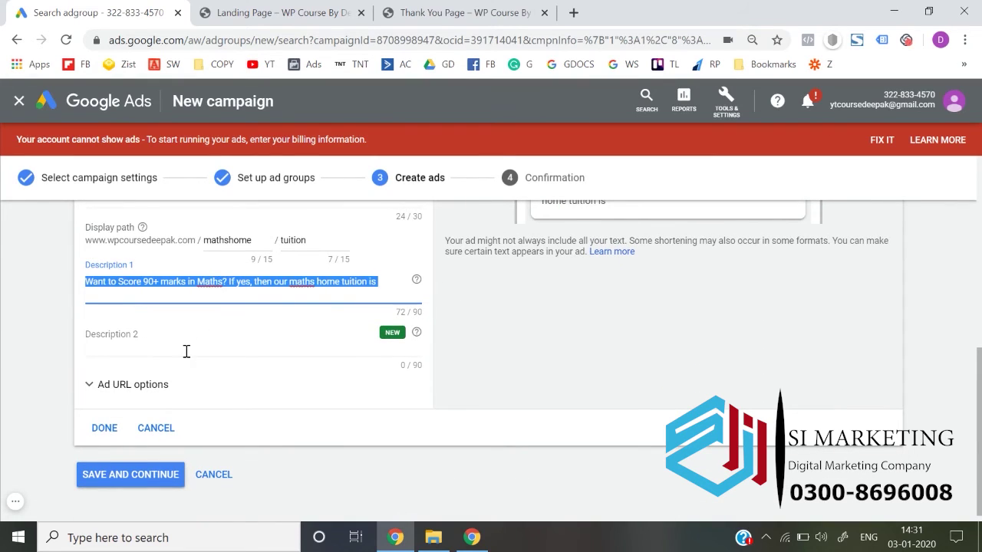
pyautogui.click(188, 345)
pyautogui.hotkey('ctrl', 'v')
pyautogui.write('sasa')
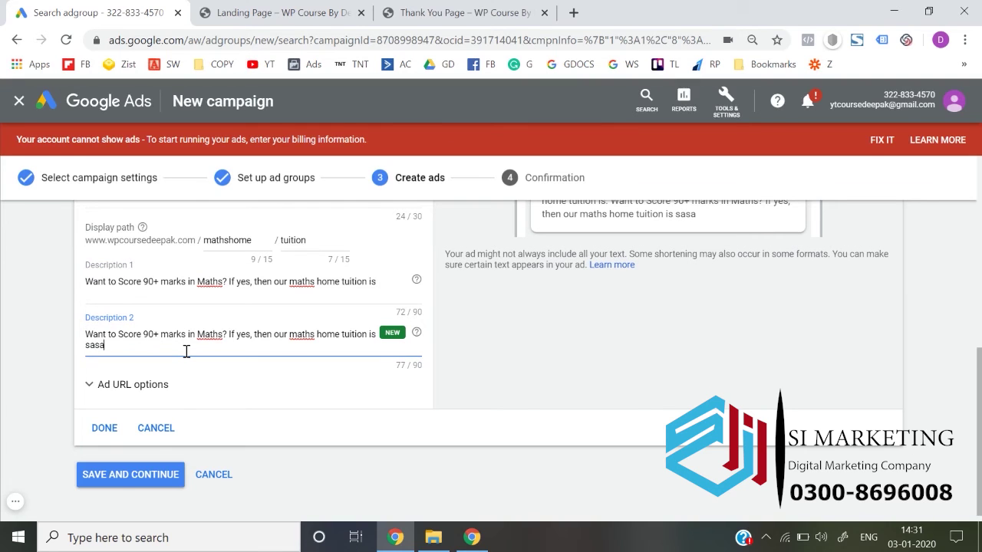
# Step: Save the text ad and continue from the confirmation page to the new campaign
pyautogui.click(124, 480)
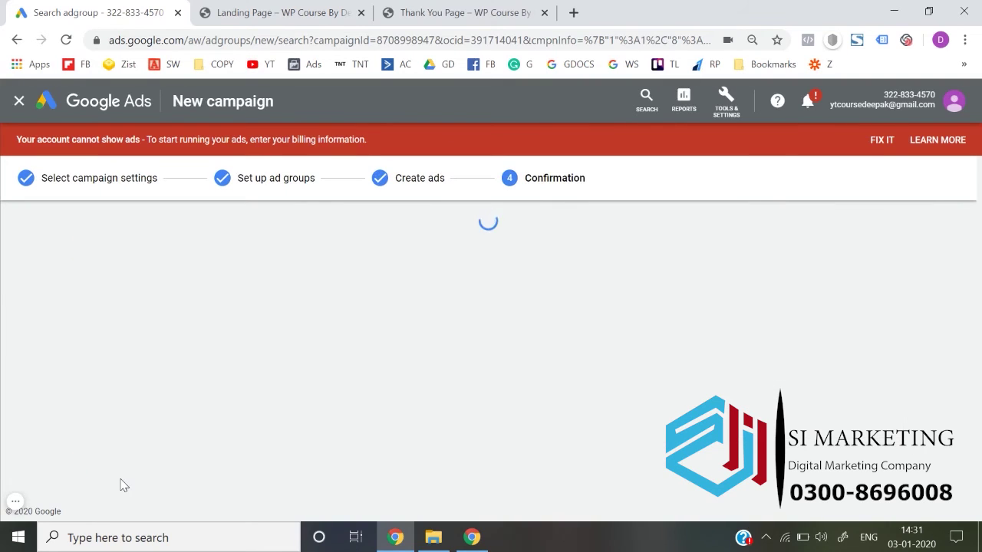
pyautogui.scroll(-1, 125, 485)
pyautogui.click(146, 450)
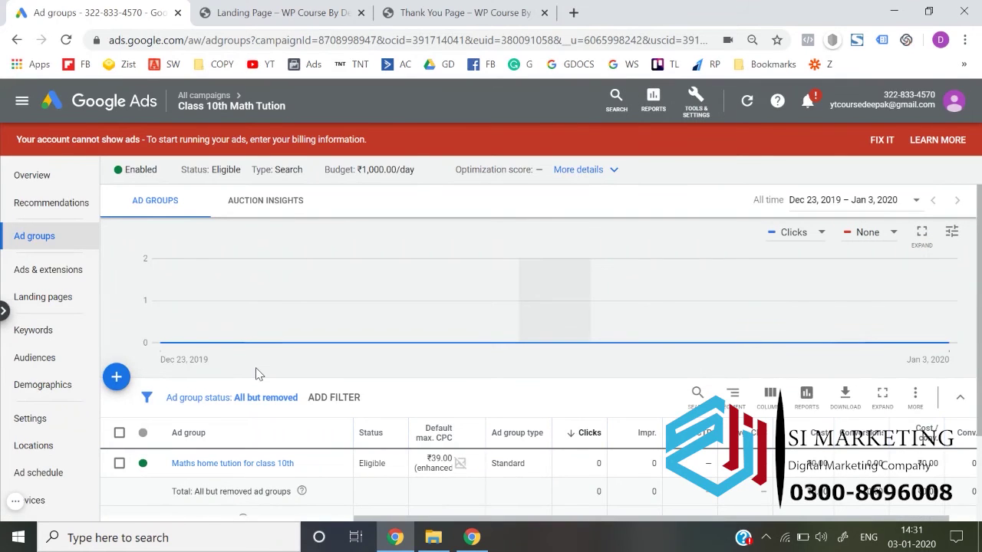
# Step: Exclude the "Leads - GA" website visitors audience from the Class 10th Math Tution campaign and save the exclusion
pyautogui.click(39, 360)
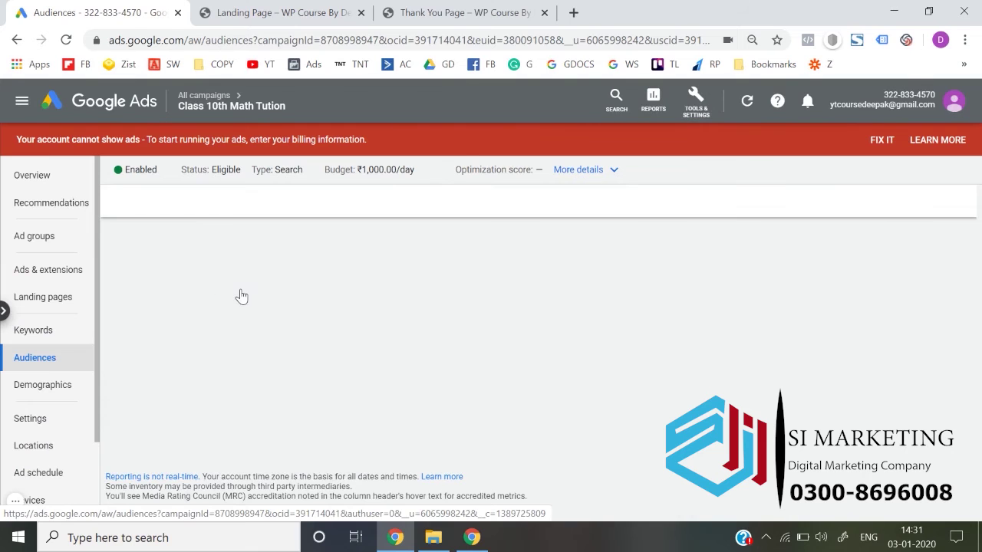
pyautogui.click(274, 221)
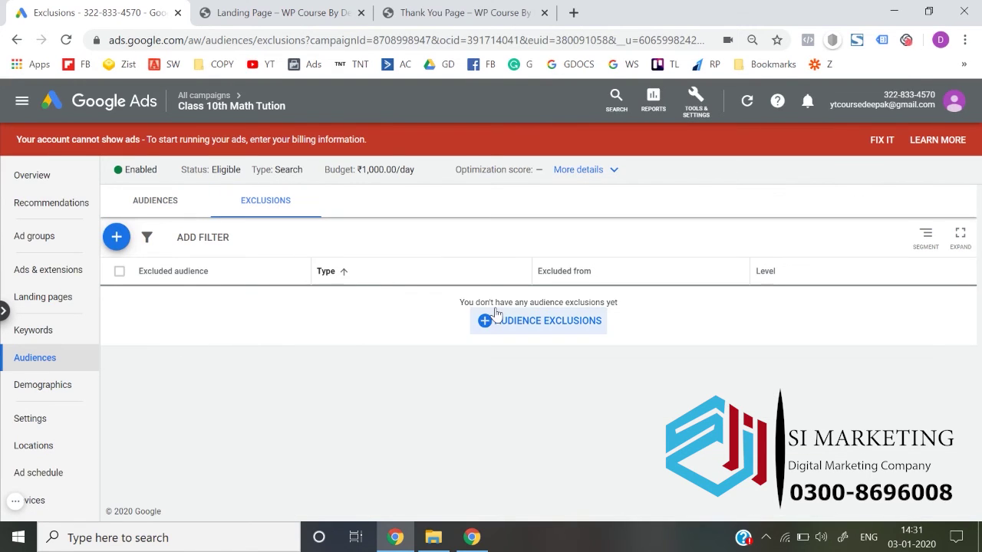
pyautogui.click(495, 316)
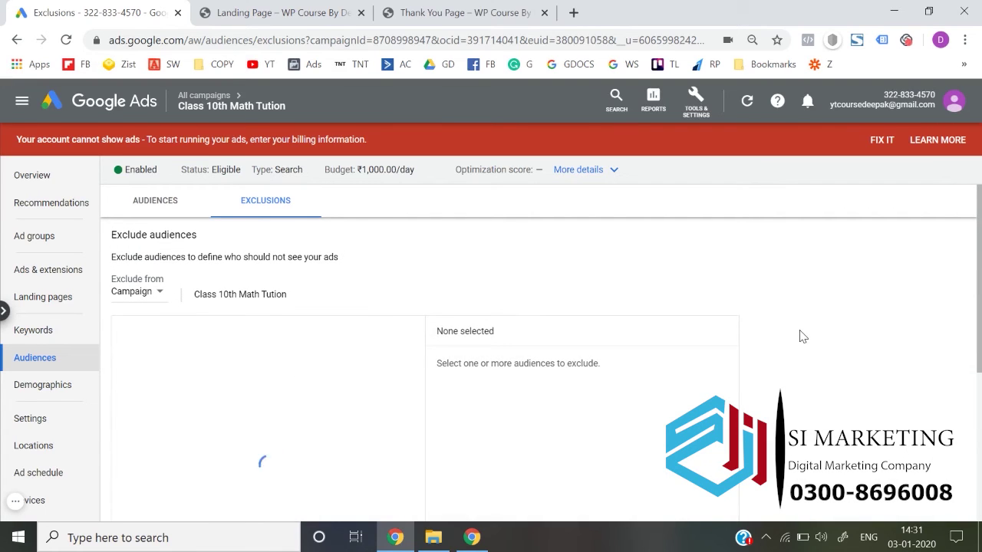
pyautogui.scroll(-1, 259, 279)
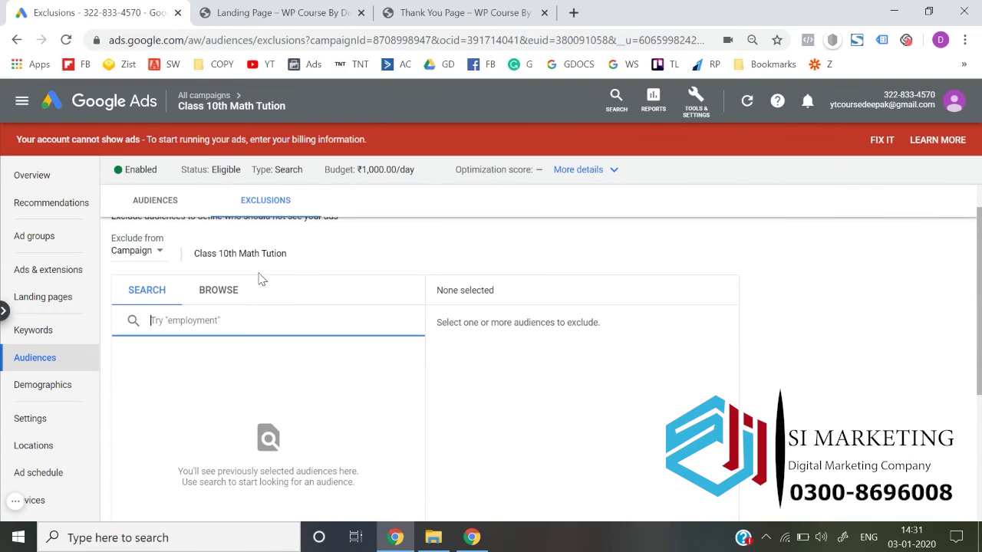
pyautogui.click(223, 289)
pyautogui.scroll(-2, 852, 368)
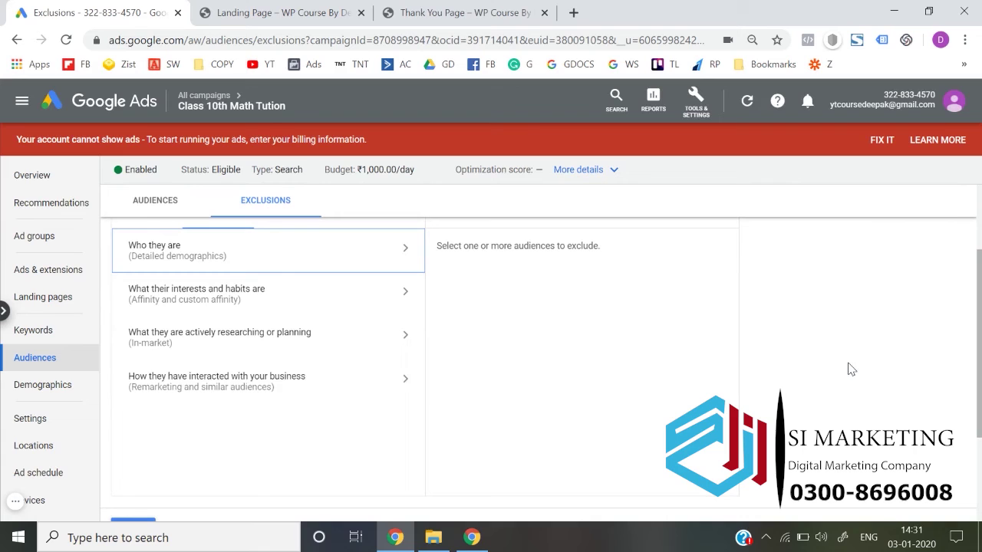
pyautogui.click(291, 387)
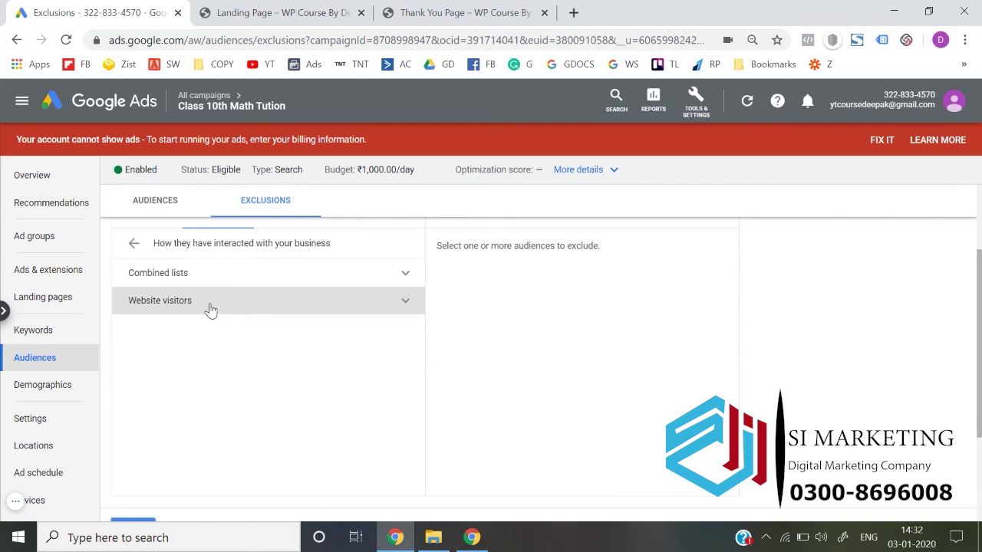
pyautogui.click(211, 309)
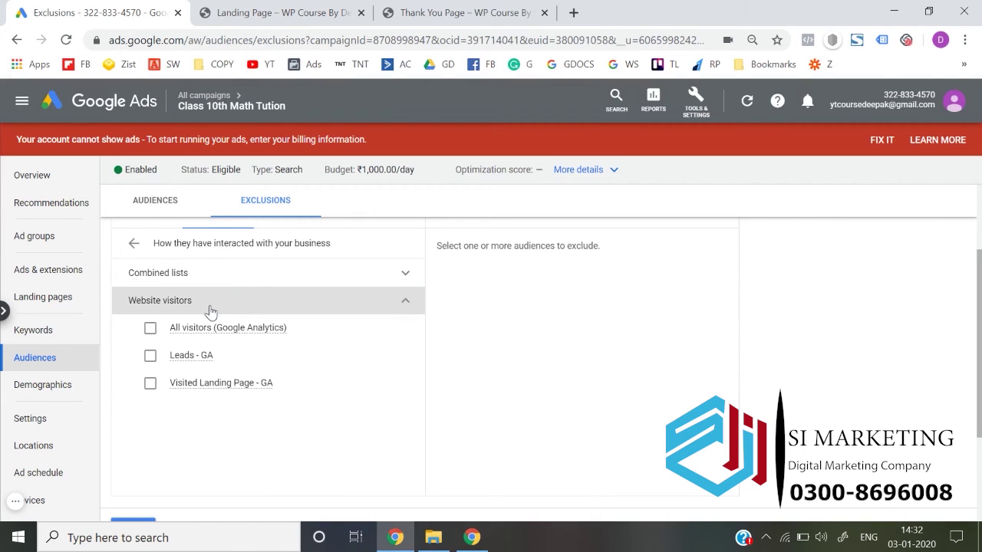
pyautogui.click(150, 356)
pyautogui.scroll(-1, 151, 362)
pyautogui.click(131, 449)
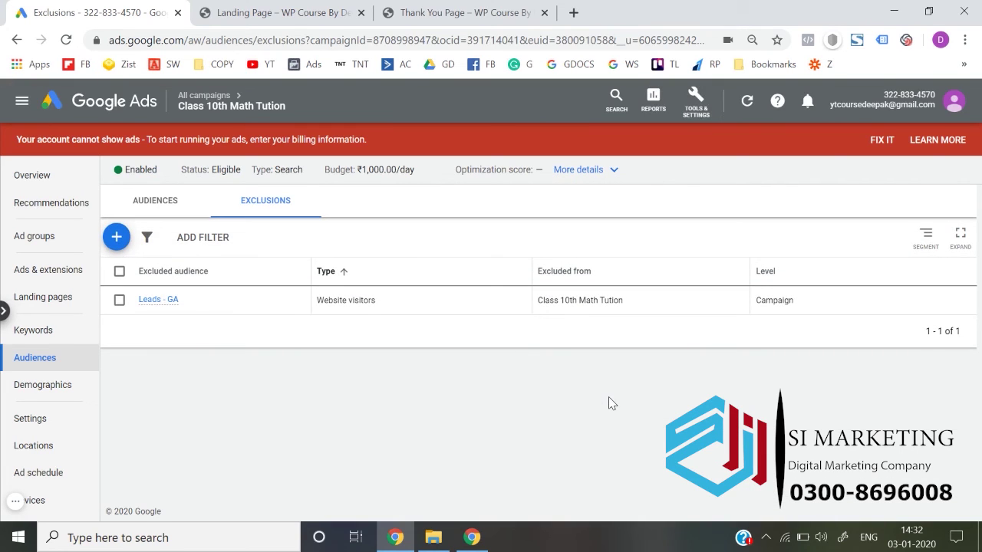
# Step: Return to the account level and open the list of all campaigns
pyautogui.click(124, 98)
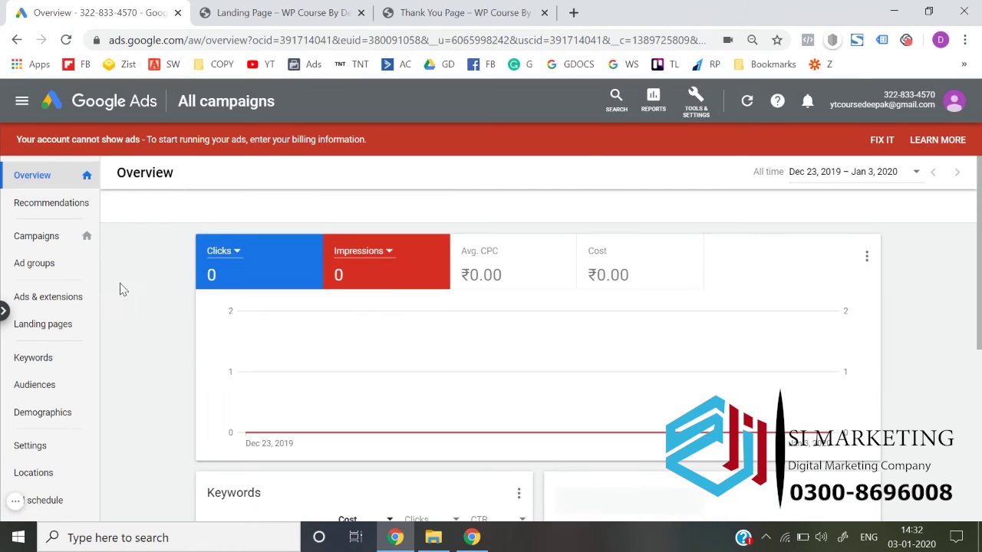
pyautogui.click(47, 236)
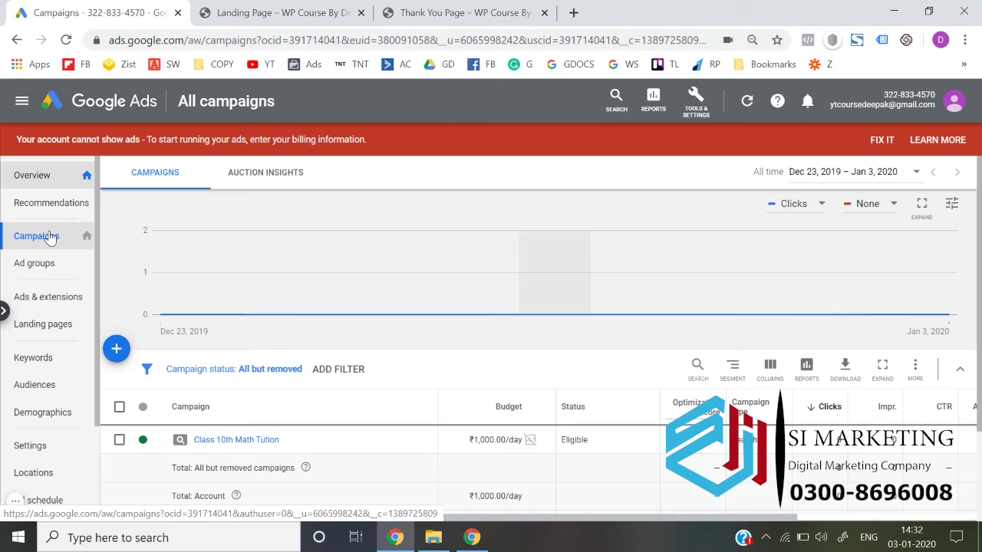
pyautogui.click(32, 176)
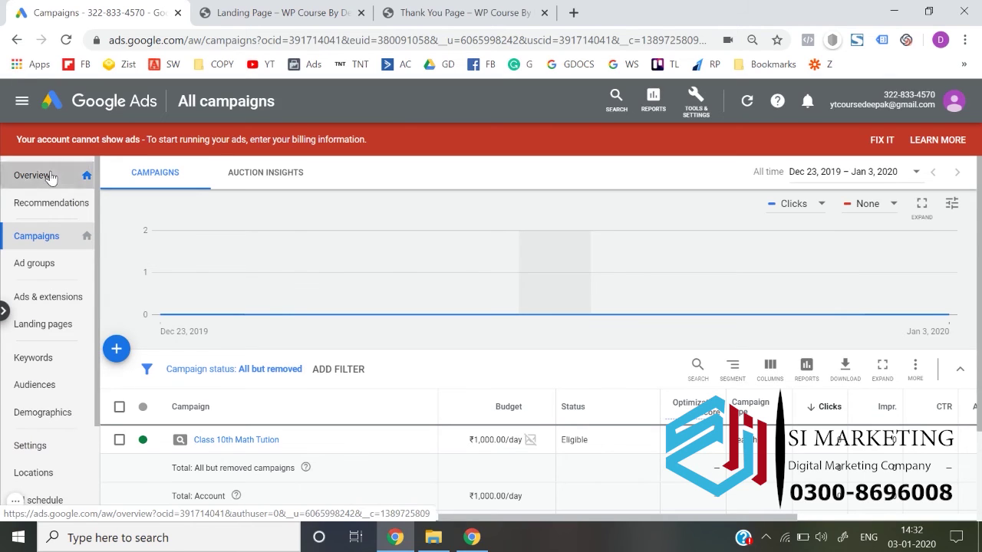
pyautogui.click(53, 237)
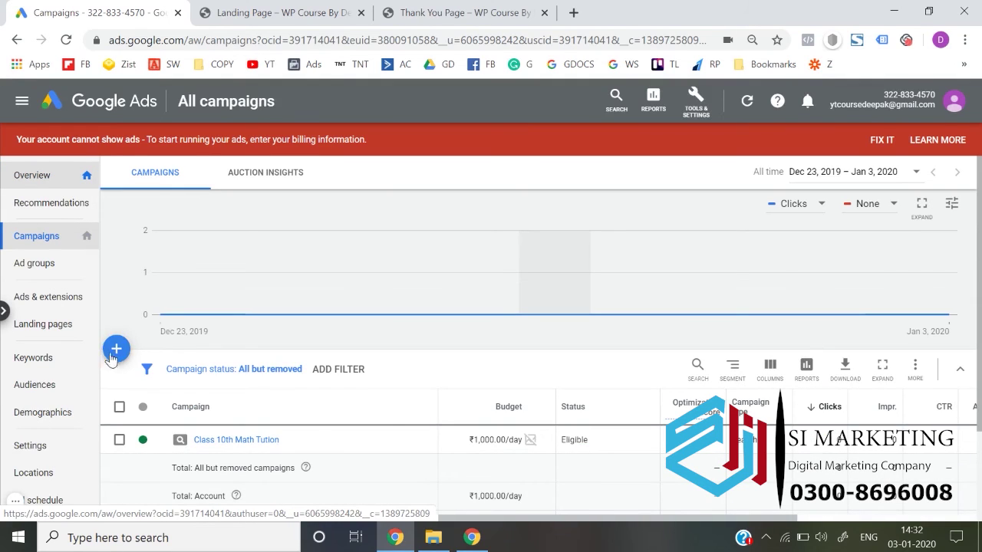
# Step: Start a new campaign without a goal's guidance, using the Display type and the Standard display campaign subtype
pyautogui.click(115, 350)
pyautogui.click(177, 398)
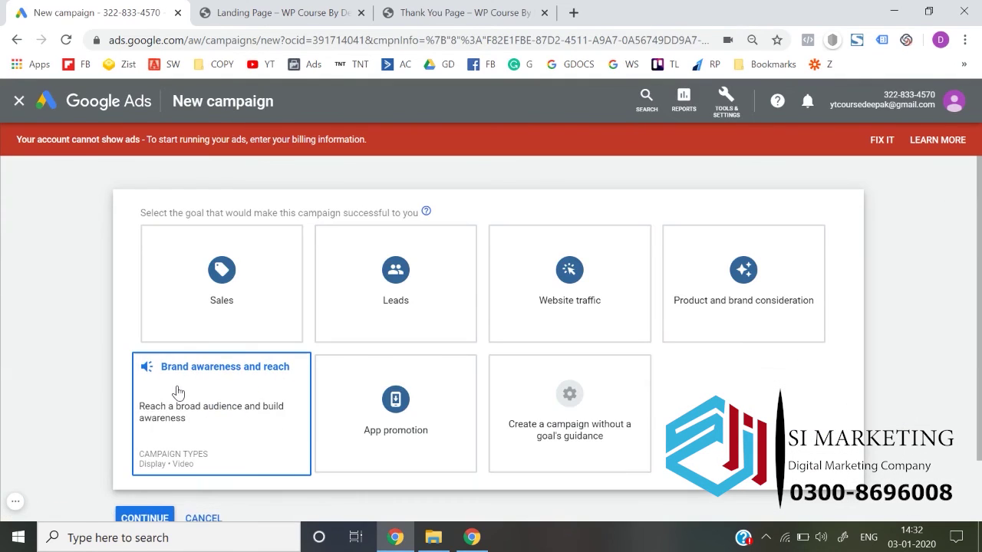
pyautogui.click(580, 406)
pyautogui.click(401, 265)
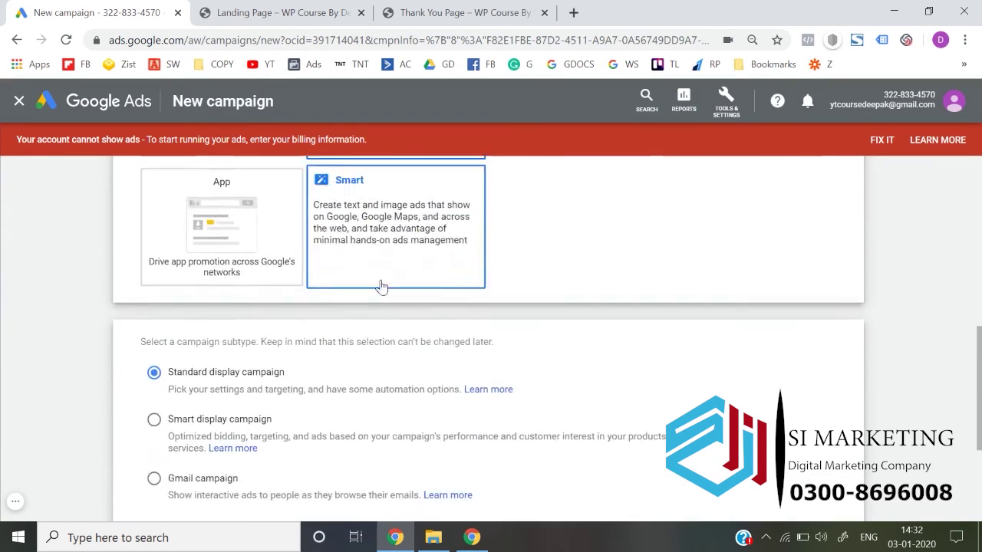
pyautogui.click(148, 448)
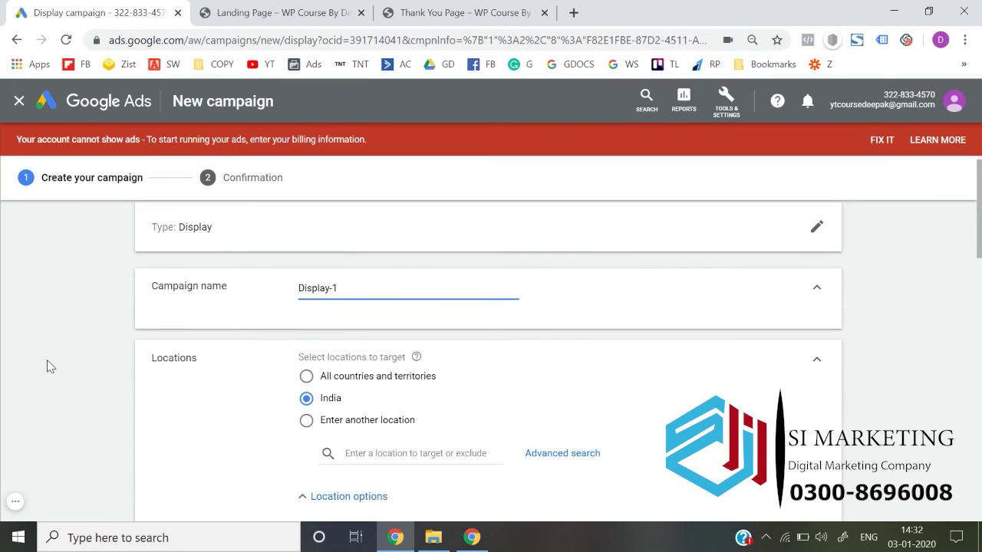
# Step: Target the "Visited Landing Page - GA" website visitors audience in the Display campaign's ad group
pyautogui.scroll(-4, 47, 366)
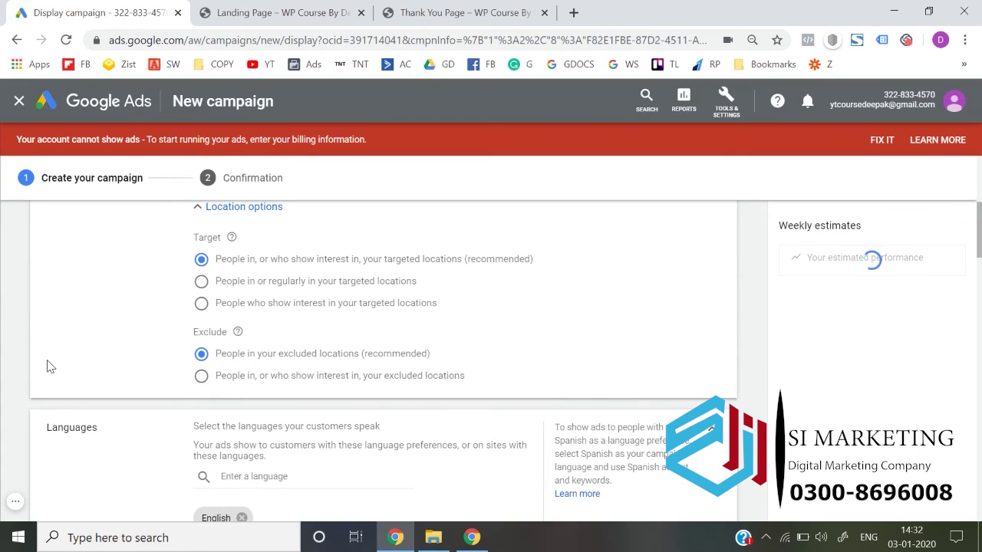
pyautogui.scroll(-15, 47, 366)
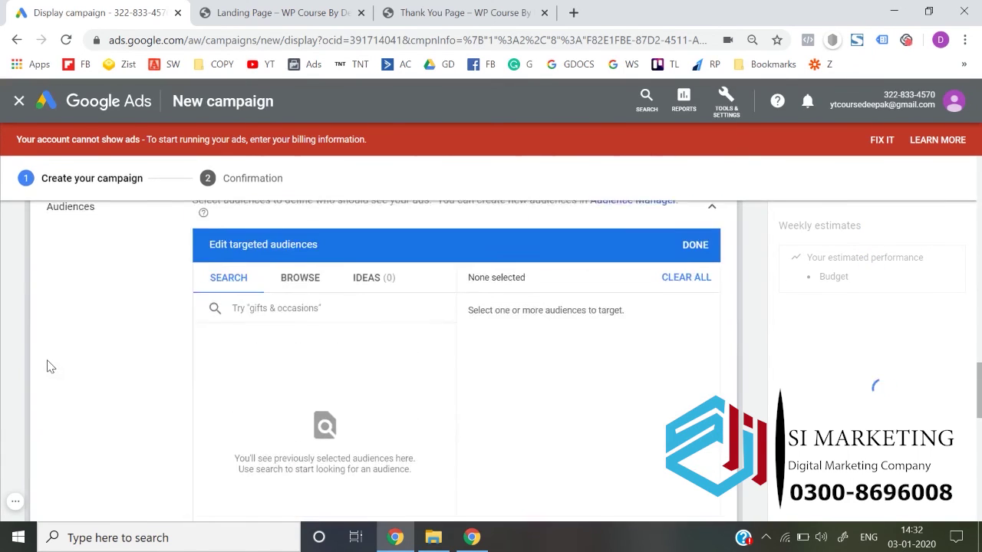
pyautogui.scroll(12, 46, 366)
pyautogui.scroll(-3, 47, 366)
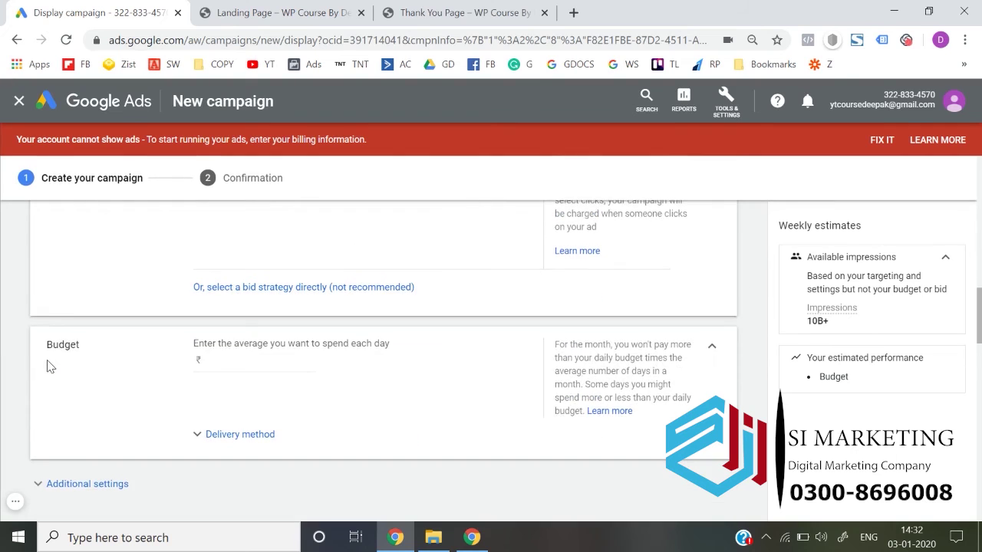
pyautogui.scroll(-5, 47, 366)
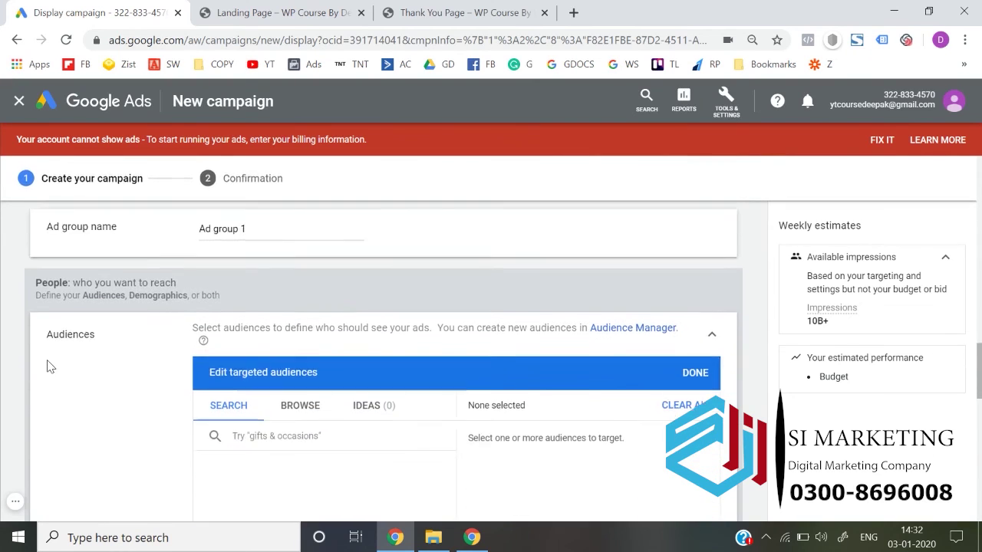
pyautogui.scroll(-4, 46, 365)
pyautogui.scroll(3, 46, 365)
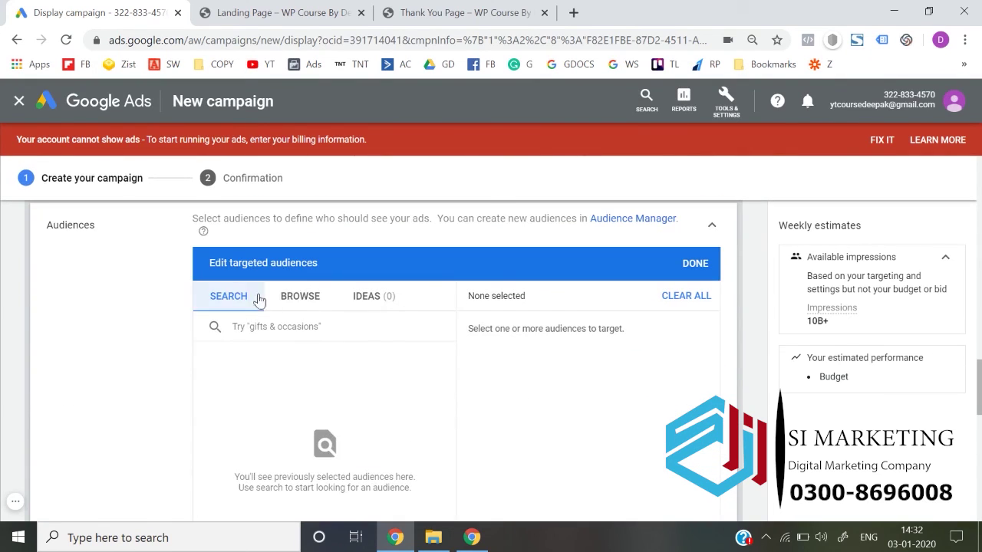
pyautogui.click(292, 309)
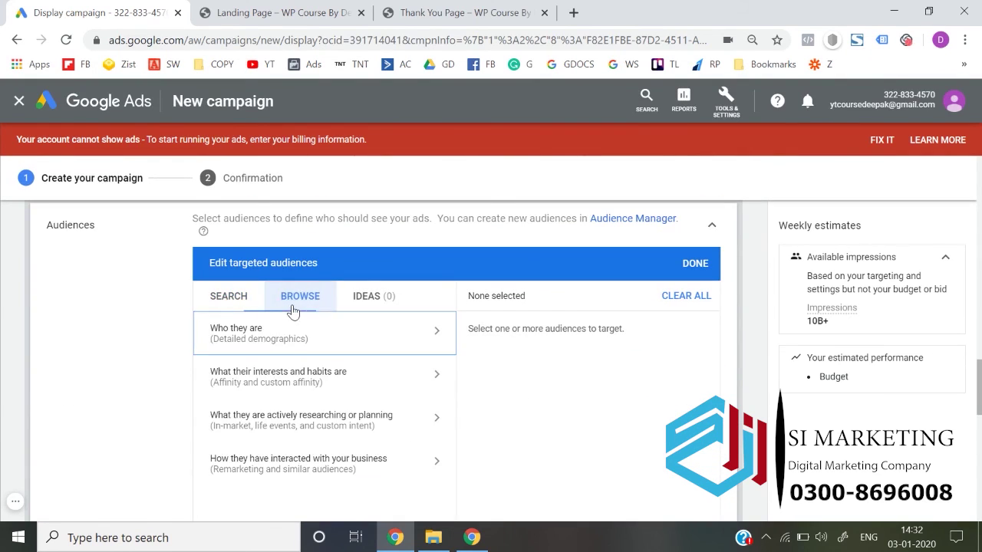
pyautogui.click(320, 453)
pyautogui.click(272, 385)
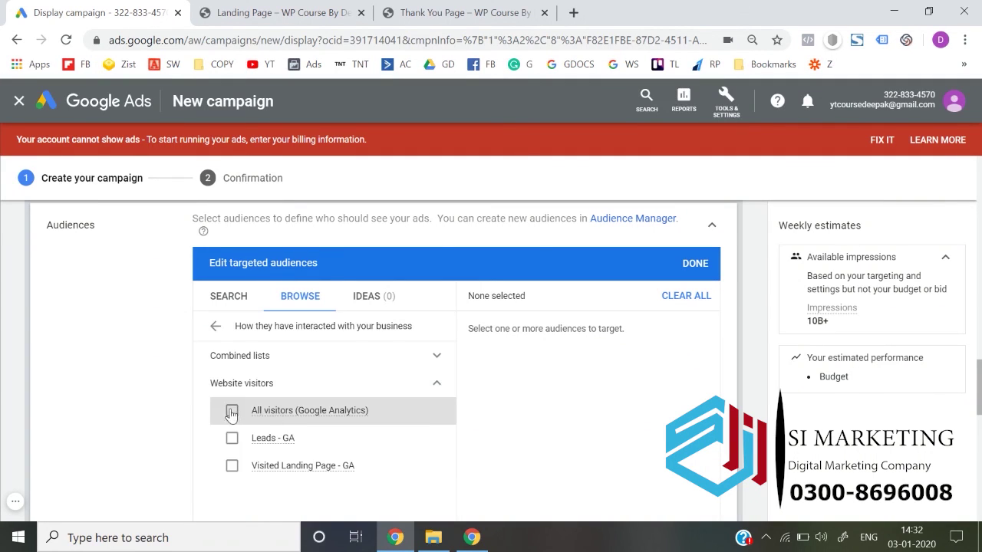
pyautogui.click(231, 467)
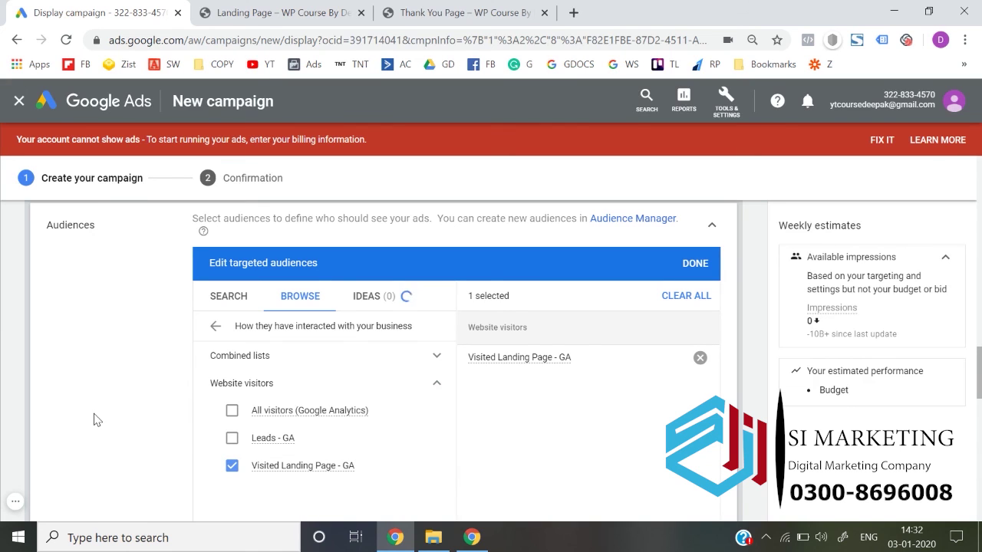
# Step: Turn off targeting expansion for the ad group by setting the added reach to Off
pyautogui.scroll(-2, 97, 419)
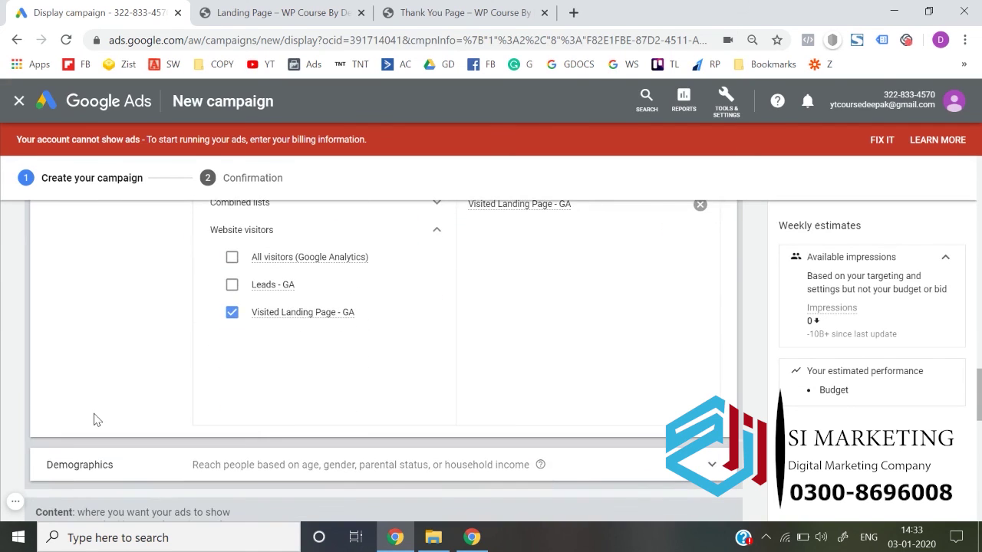
pyautogui.scroll(-5, 94, 416)
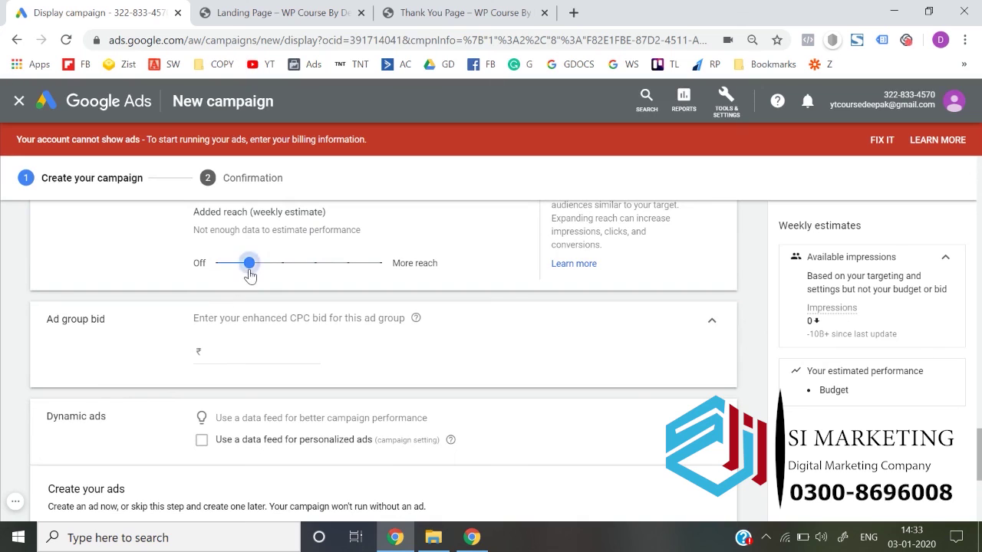
pyautogui.moveTo(249, 270); pyautogui.dragTo(220, 284)
pyautogui.scroll(3, 19, 303)
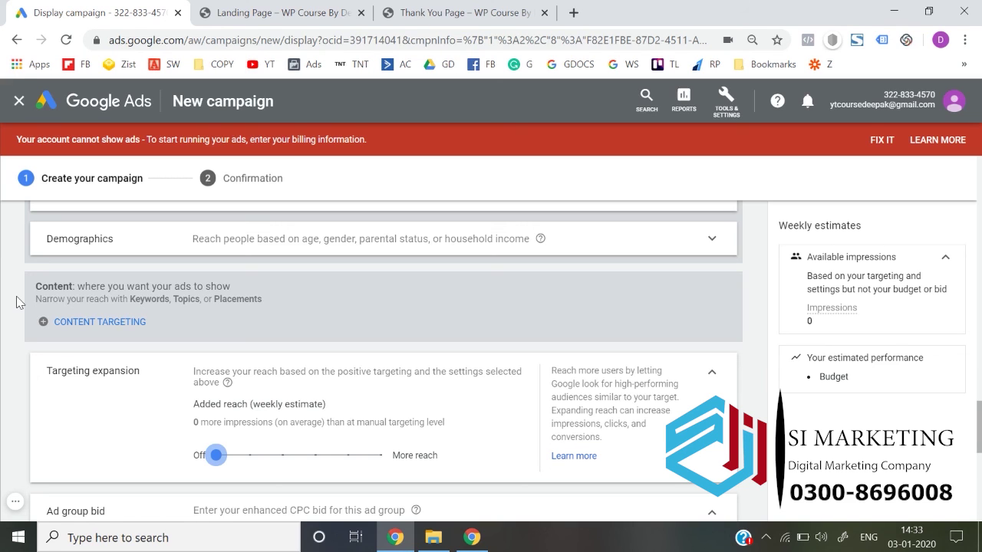
pyautogui.scroll(-5, 19, 303)
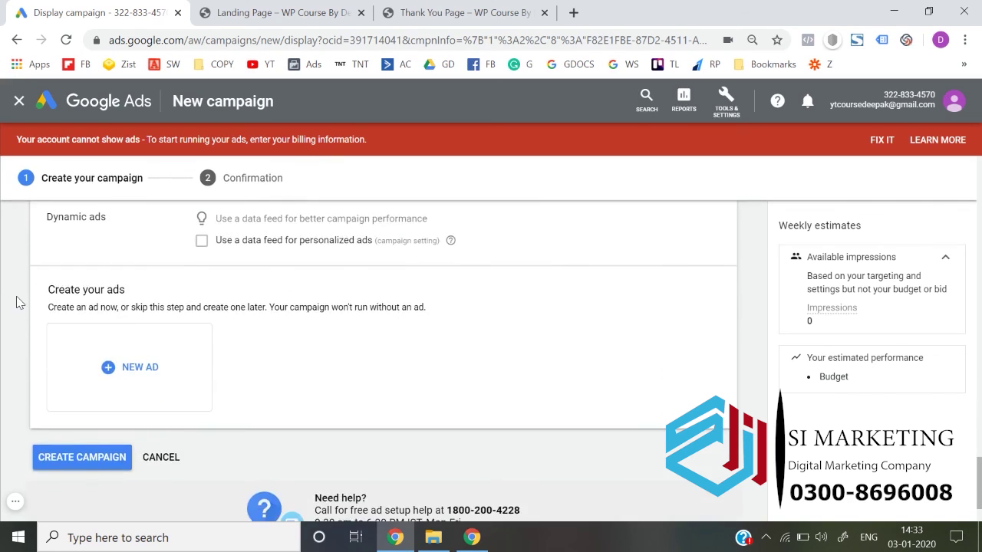
pyautogui.scroll(15, 19, 303)
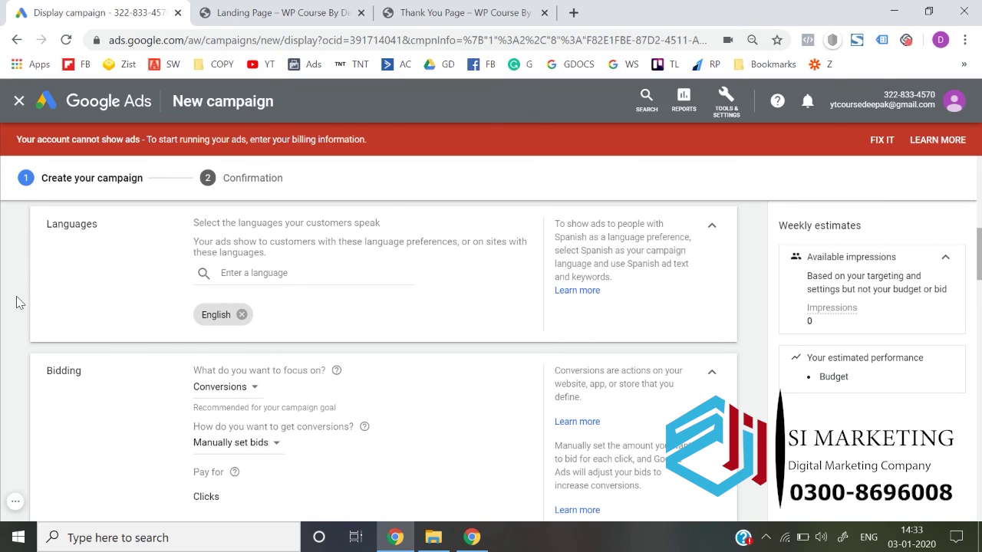
pyautogui.scroll(6, 19, 303)
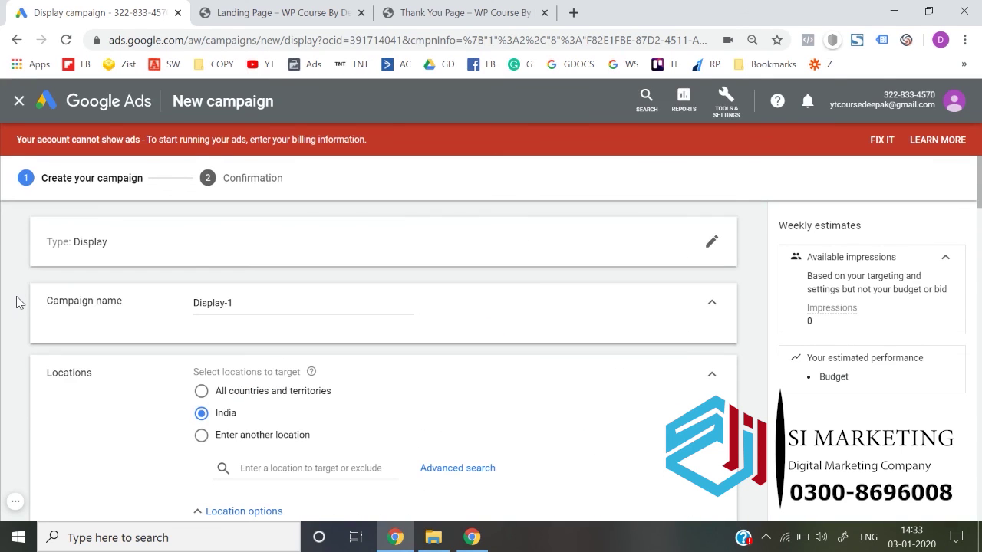
pyautogui.click(16, 503)
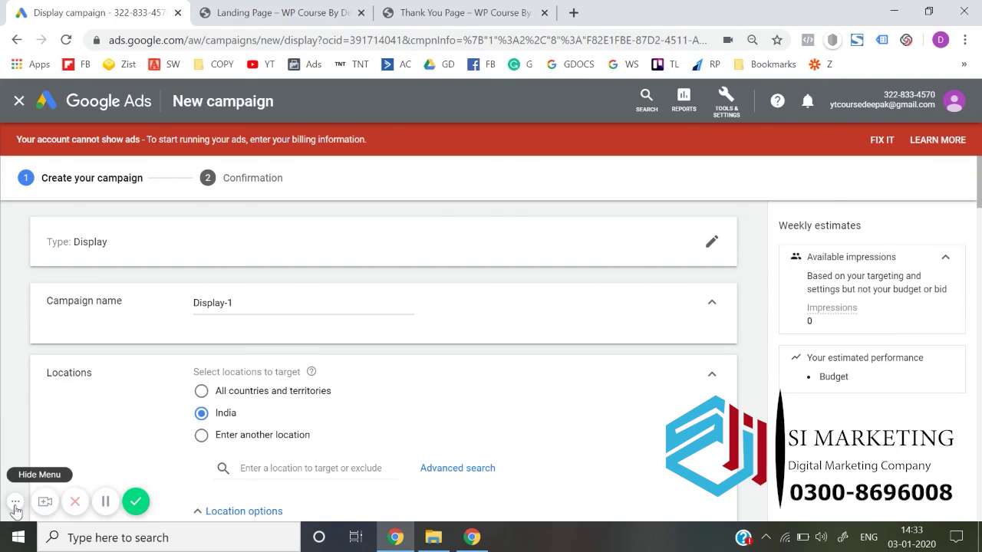